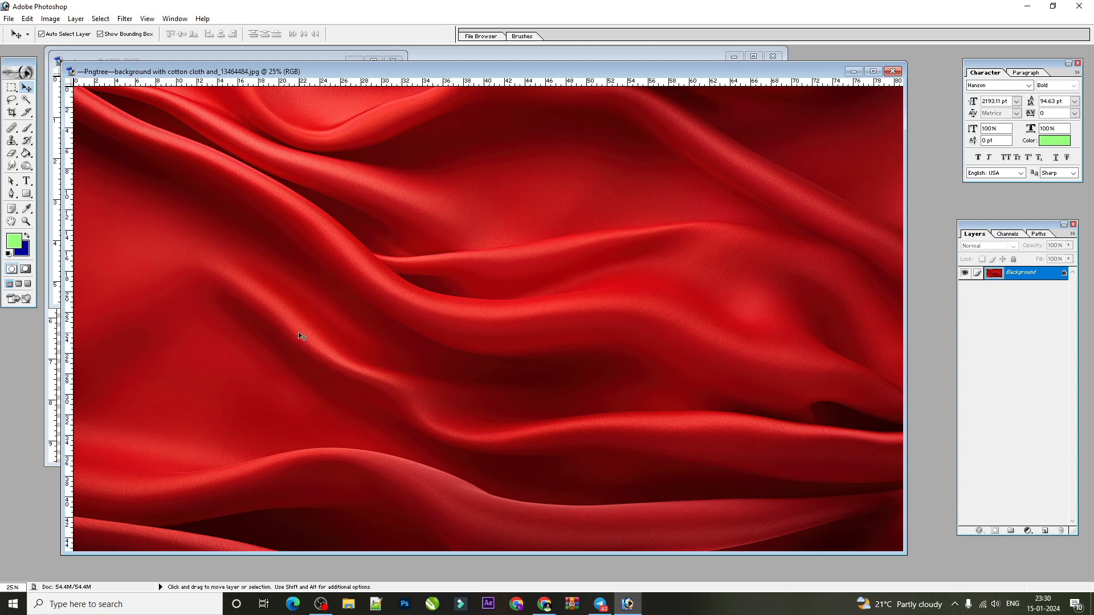
# - Add the text "Love" across the red cloth background in the bold Hanson font
pyautogui.click(27, 181)
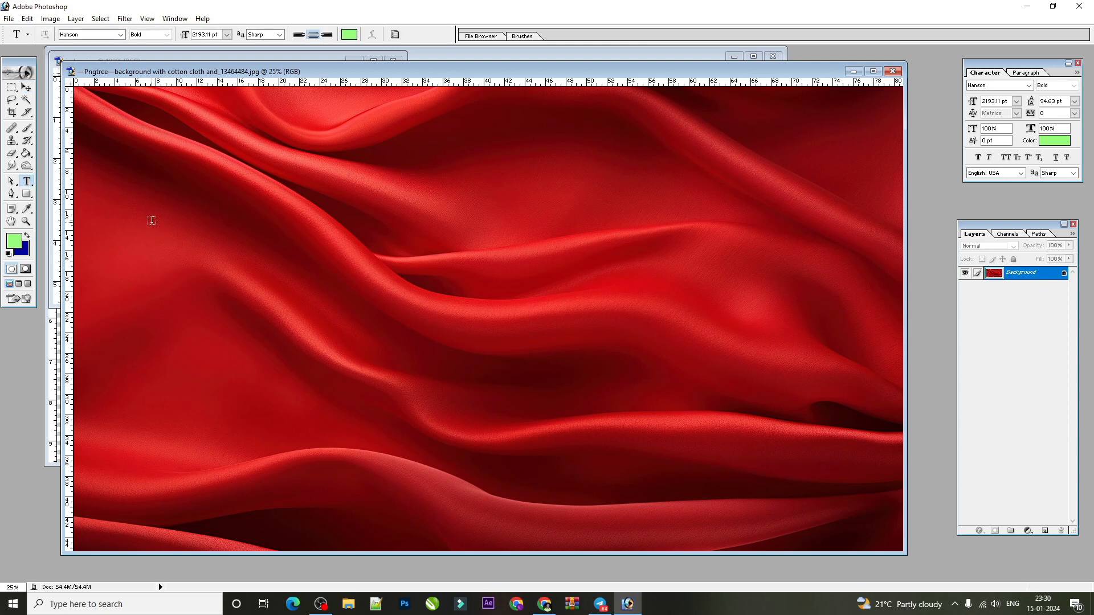
pyautogui.click(312, 283)
pyautogui.write('Love')
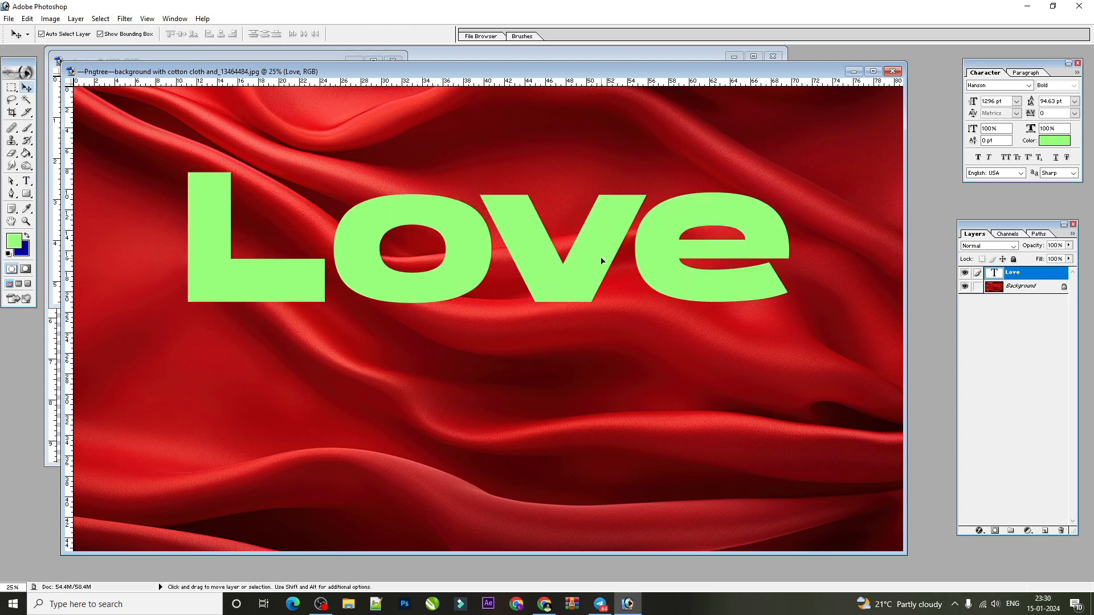
# - Stretch the "Love" text taller, reposition it over the cloth folds and scale it down slightly
pyautogui.hotkey('ctrl', 't')
pyautogui.moveTo(792, 304); pyautogui.dragTo(786, 348)
pyautogui.press('Return')
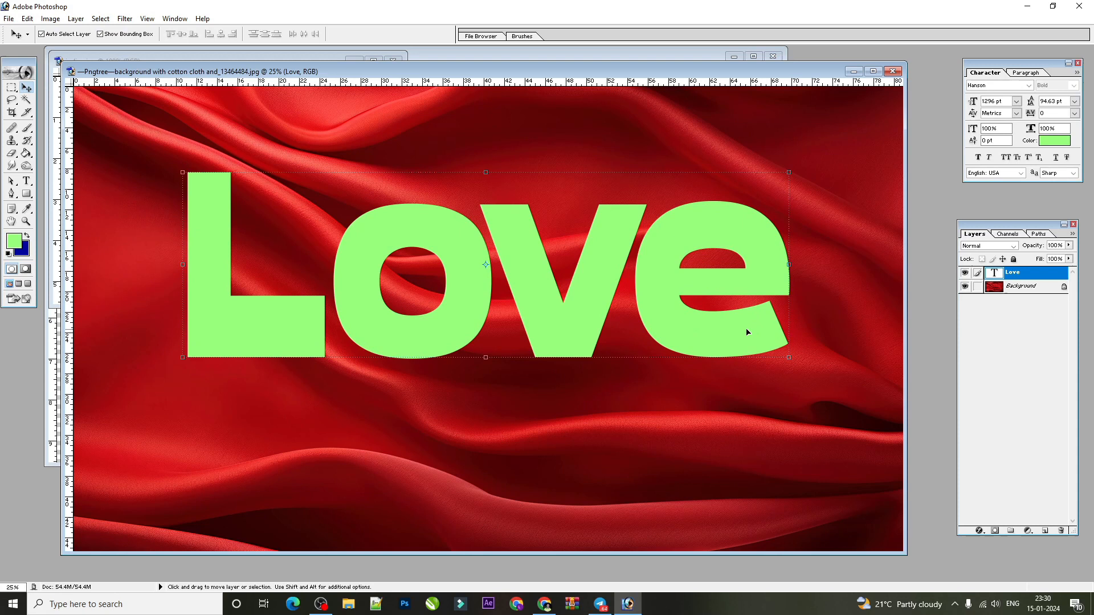
pyautogui.hotkey('ctrl', 't')
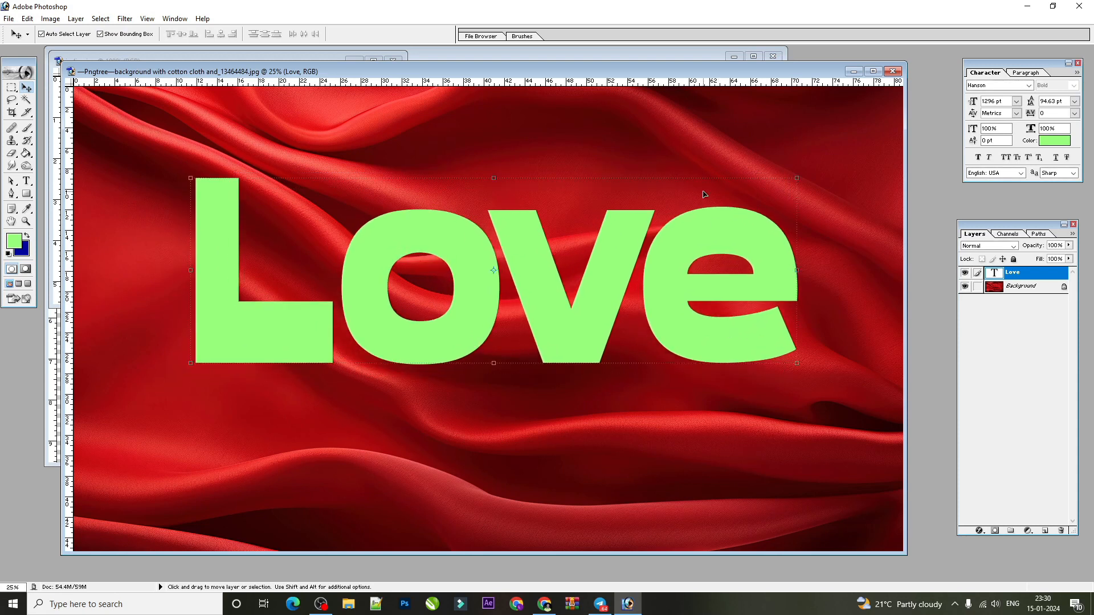
pyautogui.moveTo(709, 257)
pyautogui.mouseDown()
pyautogui.moveTo(677, 268)
pyautogui.moveTo(699, 269)
pyautogui.mouseUp()
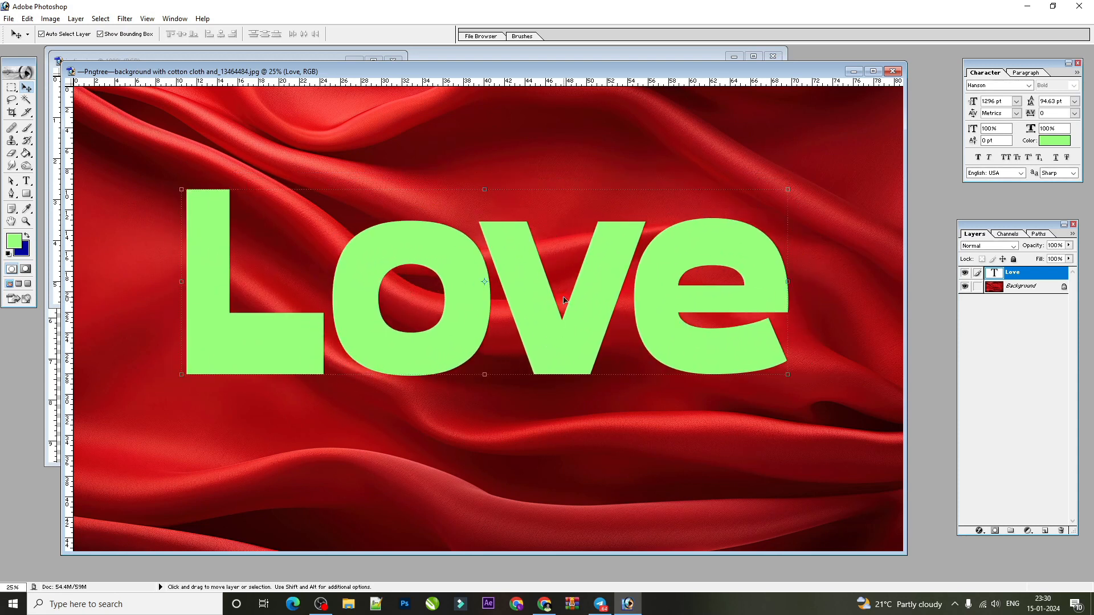
pyautogui.moveTo(788, 191); pyautogui.dragTo(760, 212)
pyautogui.press('Return')
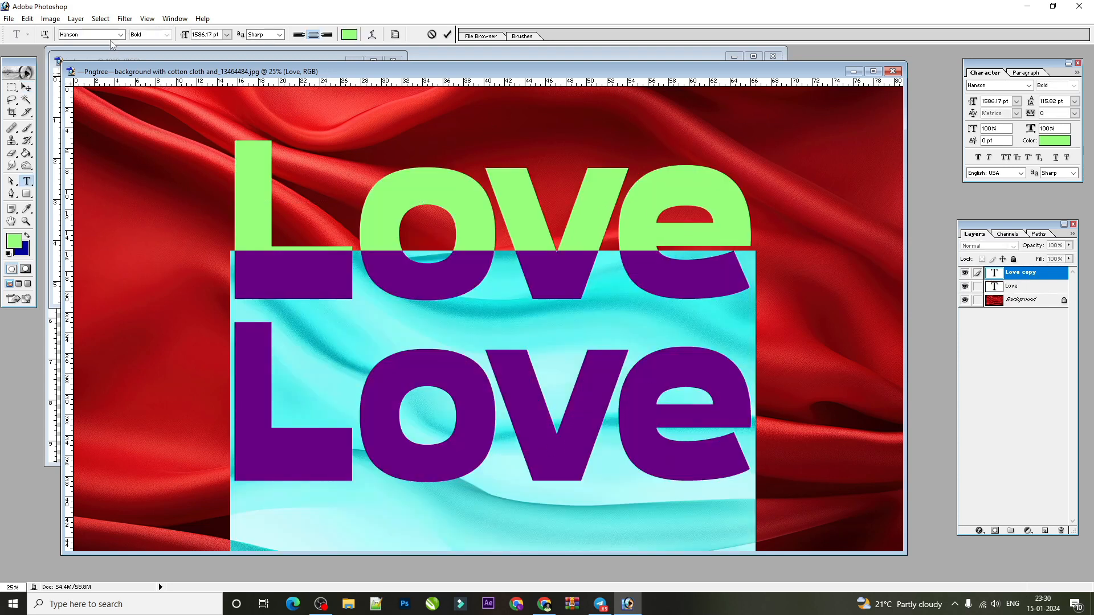
# - Change the lower "Love" copy's font to Arial, scale it down and place it beneath the bold text
pyautogui.click(83, 36)
pyautogui.write('Arial')
pyautogui.click(576, 342)
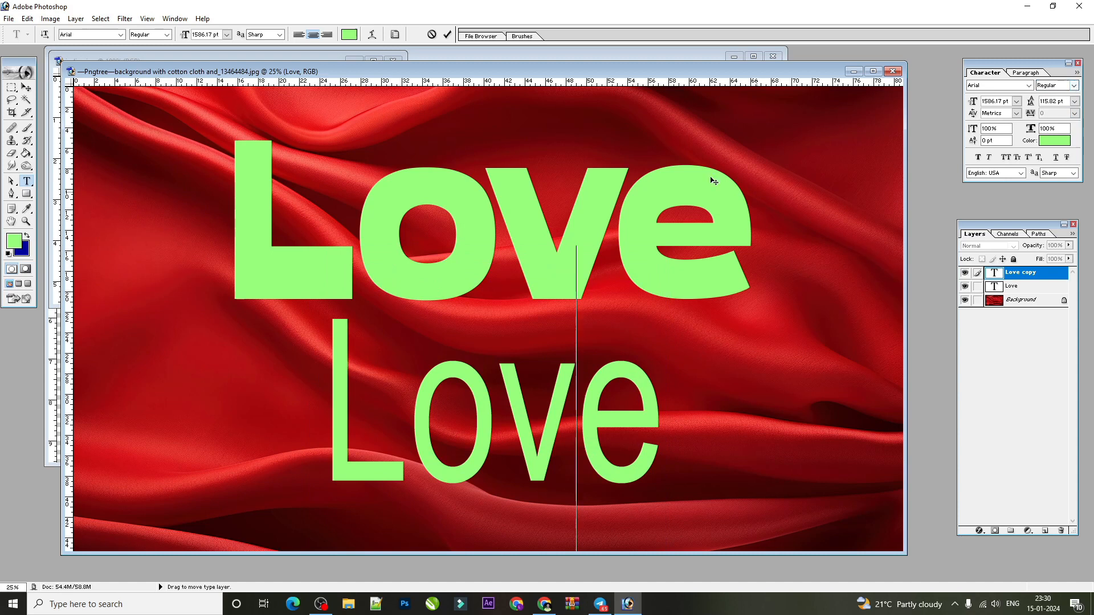
pyautogui.click(27, 87)
pyautogui.moveTo(656, 323); pyautogui.dragTo(657, 369)
pyautogui.doubleClick(606, 433)
pyautogui.moveTo(606, 433)
pyautogui.mouseDown()
pyautogui.moveTo(614, 414)
pyautogui.moveTo(619, 421)
pyautogui.mouseUp()
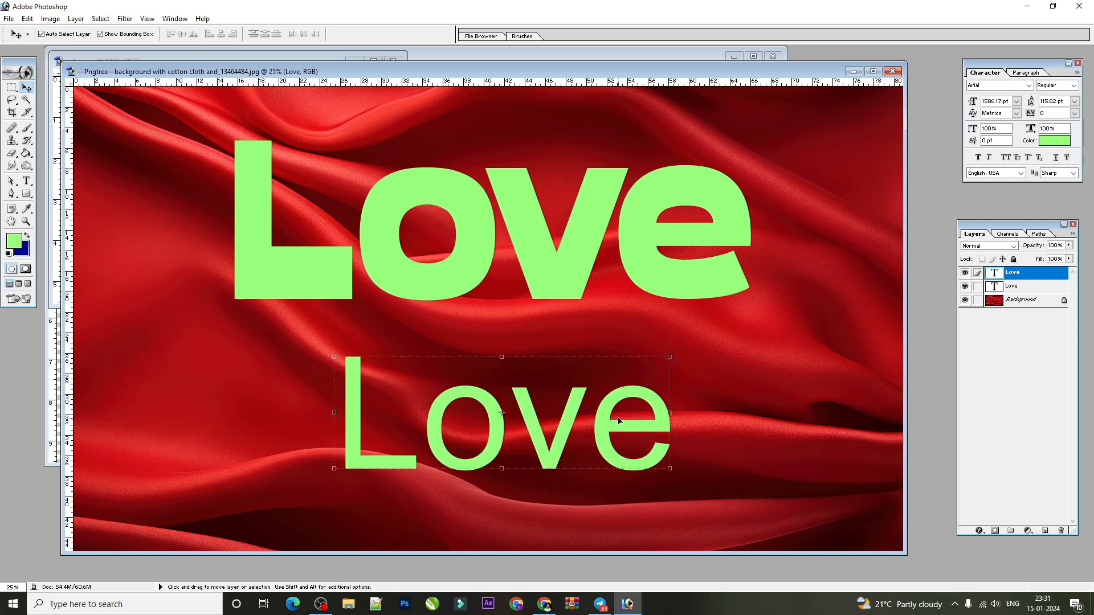
# - Select the upper bold "Love" text and open its layer Blending Options
pyautogui.click(640, 274)
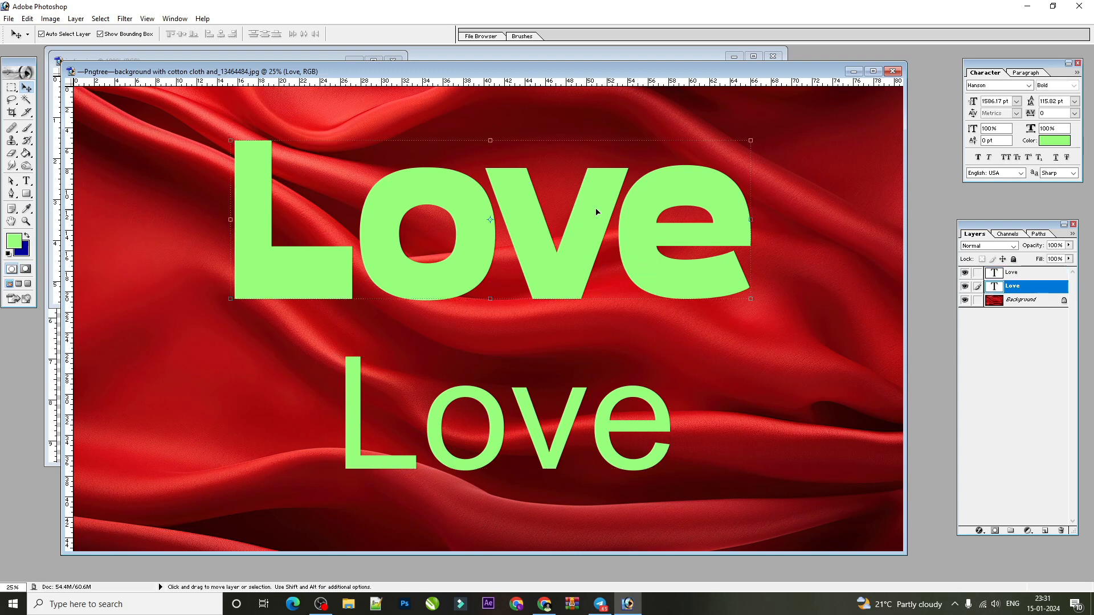
pyautogui.click(979, 531)
pyautogui.click(983, 532)
pyautogui.click(983, 531)
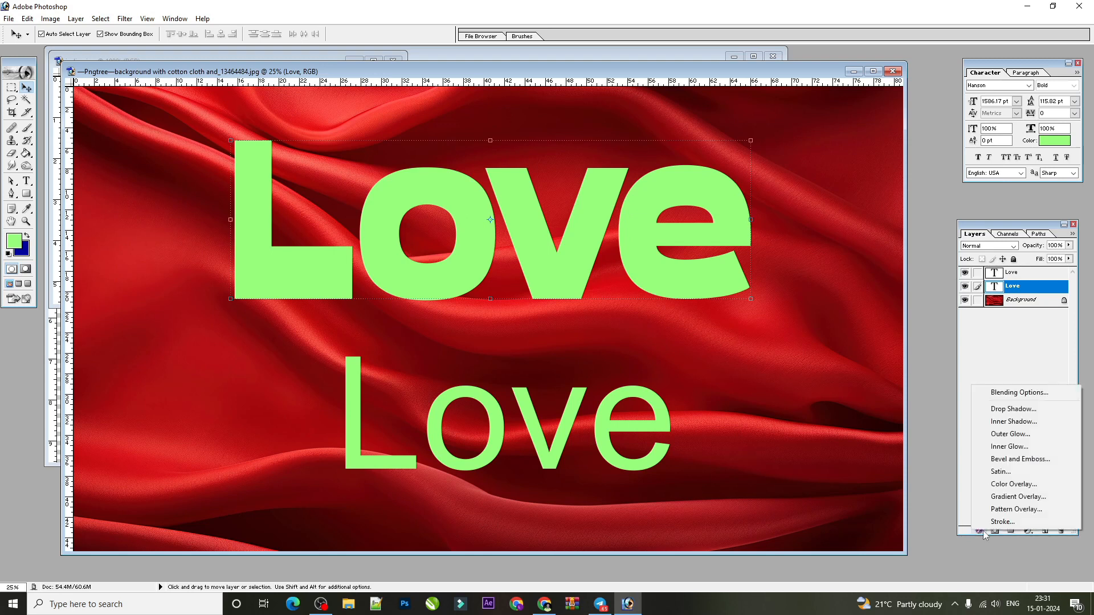
pyautogui.click(981, 535)
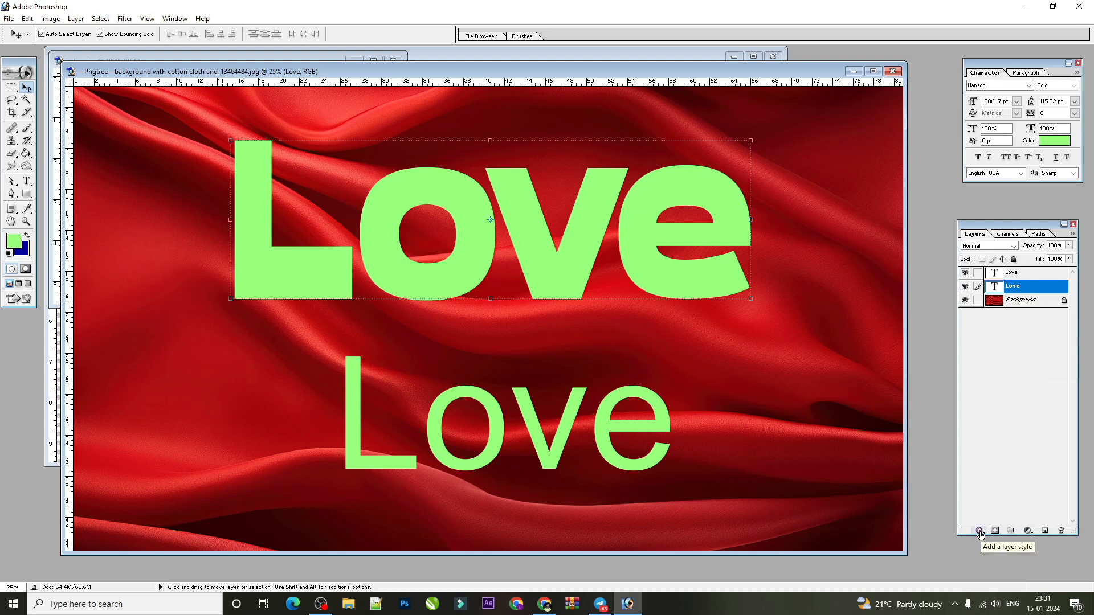
pyautogui.click(980, 531)
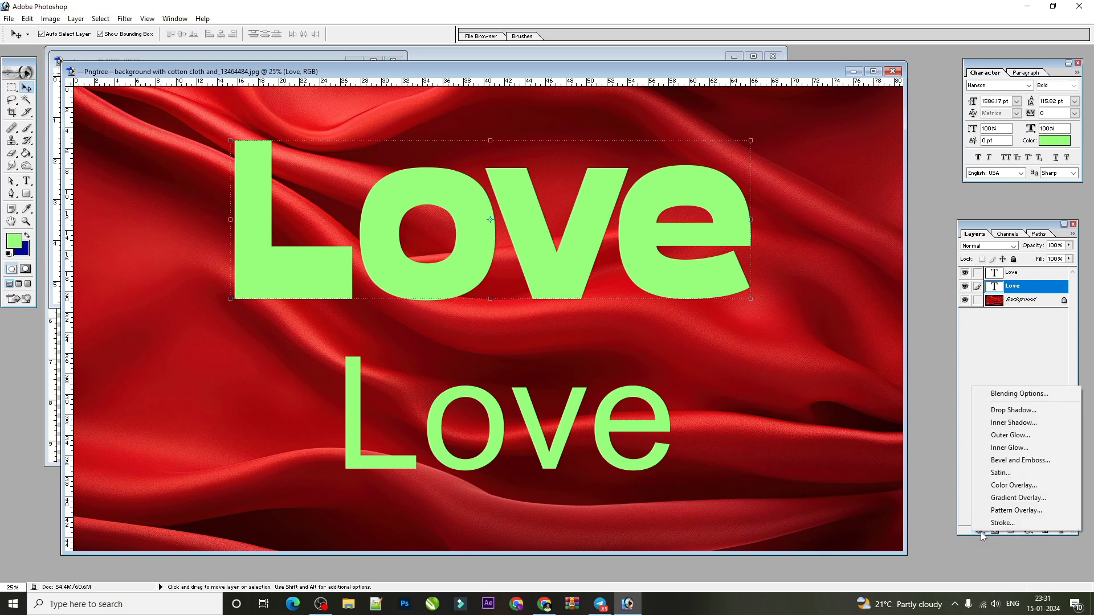
pyautogui.click(1024, 401)
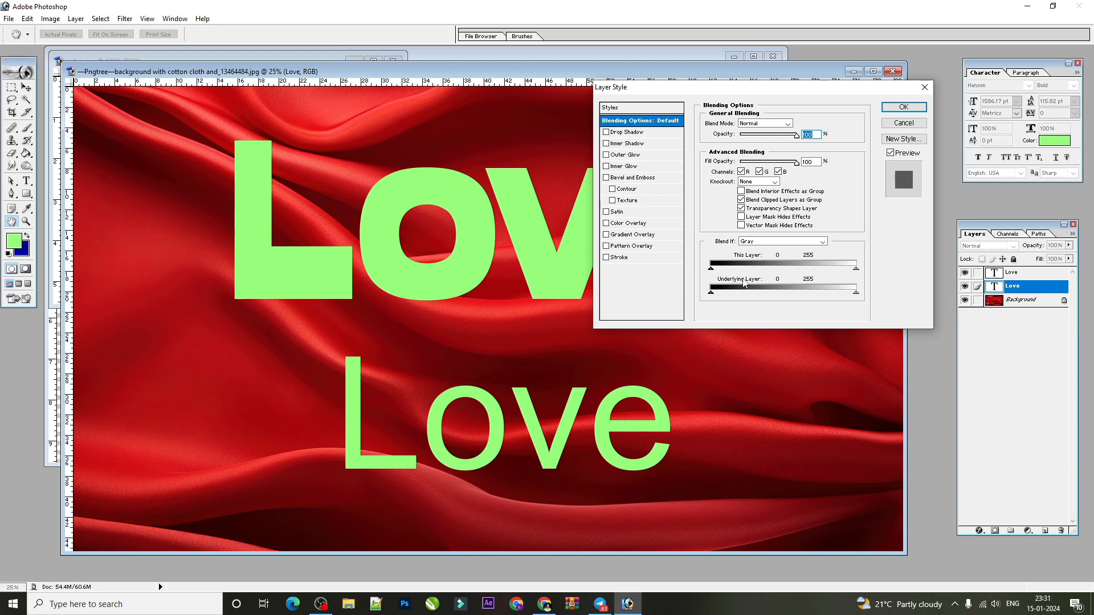
pyautogui.moveTo(713, 295); pyautogui.dragTo(661, 301)
pyautogui.press('alt')
pyautogui.press('alt')
pyautogui.moveTo(713, 296); pyautogui.dragTo(735, 299)
pyautogui.press('Escape')
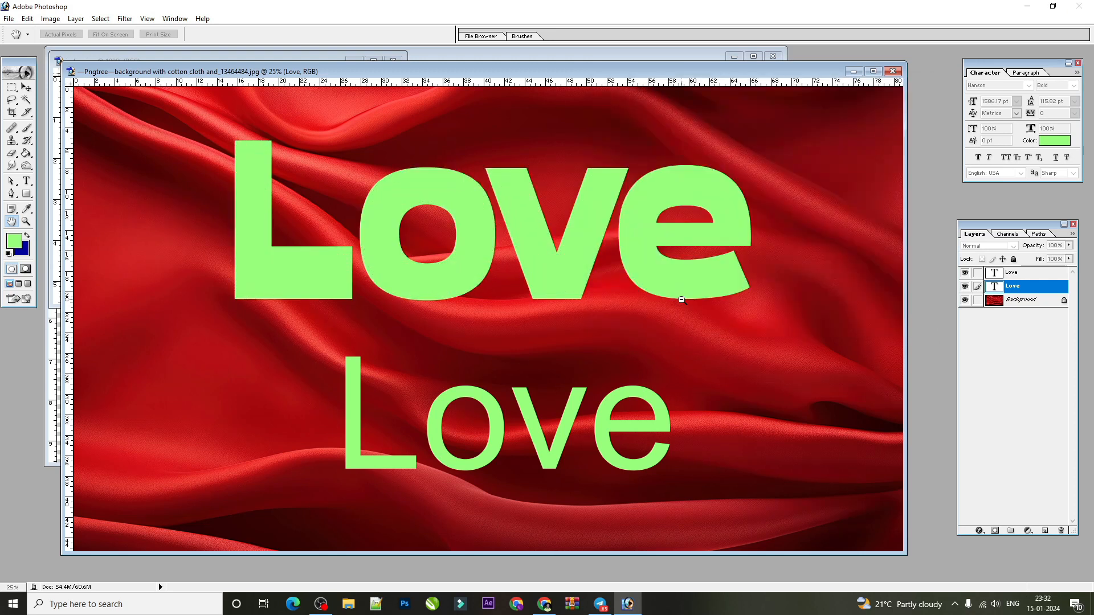
pyautogui.click(620, 609)
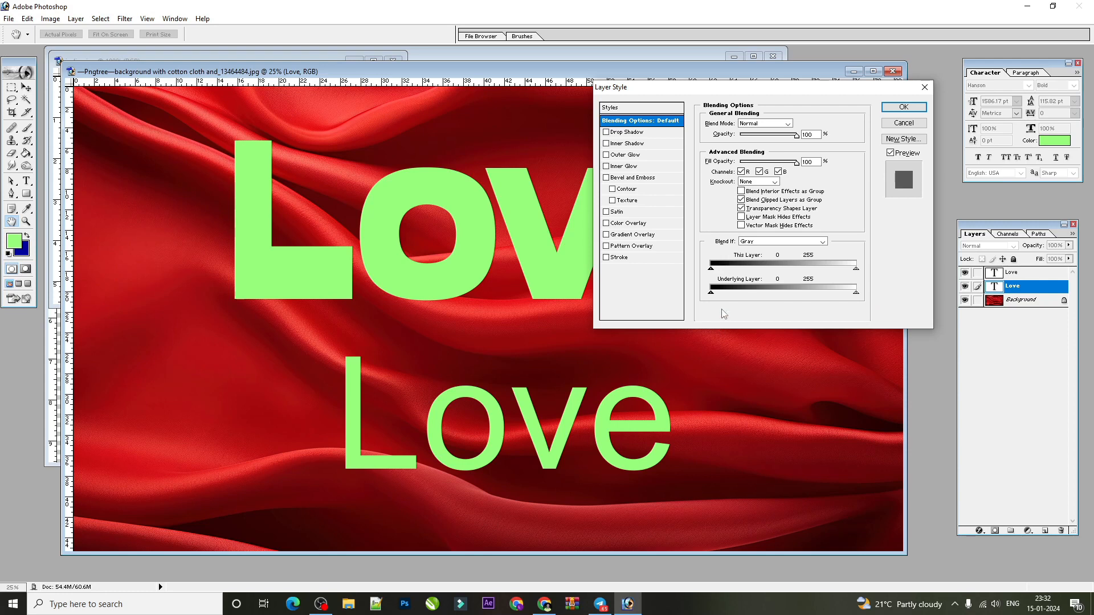
# - Set the bold text's Blend If range for the underlying layer to 4/108 for black and 226 for white
pyautogui.moveTo(715, 296); pyautogui.dragTo(713, 294)
pyautogui.press('alt')
pyautogui.moveTo(716, 296); pyautogui.dragTo(774, 294)
pyautogui.moveTo(858, 298); pyautogui.dragTo(842, 302)
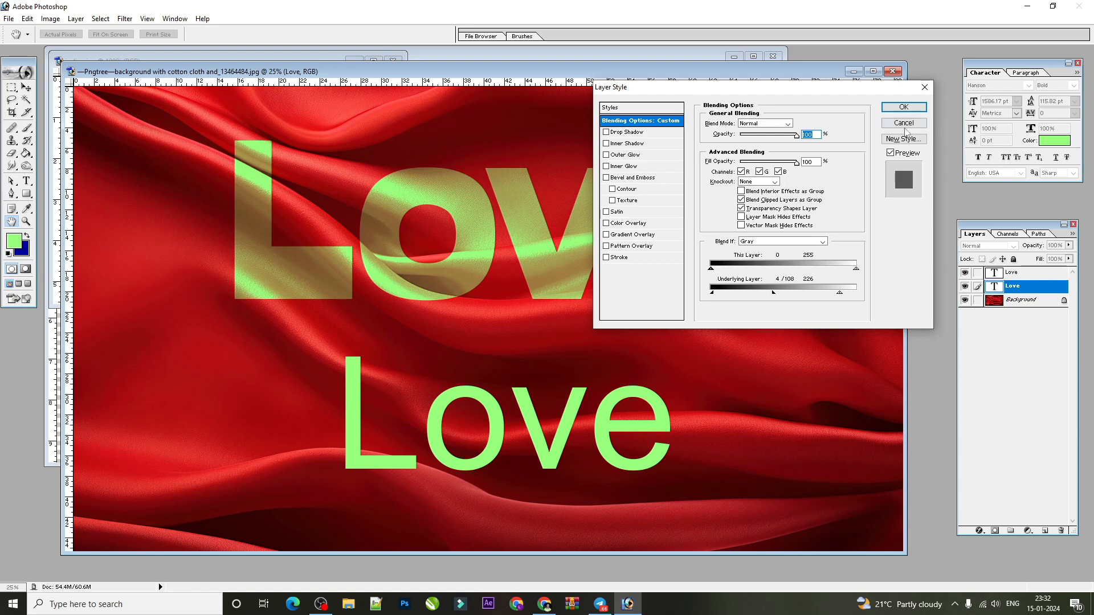
pyautogui.click(903, 108)
# - Nudge the Arial "Love" text and split its underlying-layer black Blend If slider to 0/64
pyautogui.click(610, 446)
pyautogui.moveTo(607, 441); pyautogui.dragTo(609, 438)
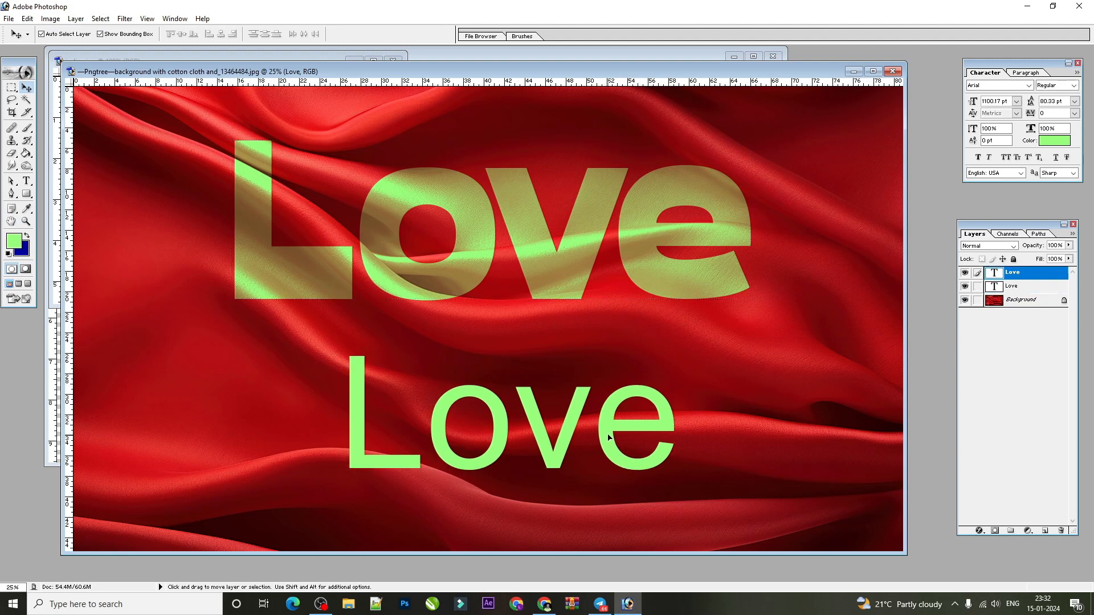
pyautogui.hotkey('ctrl', '-')
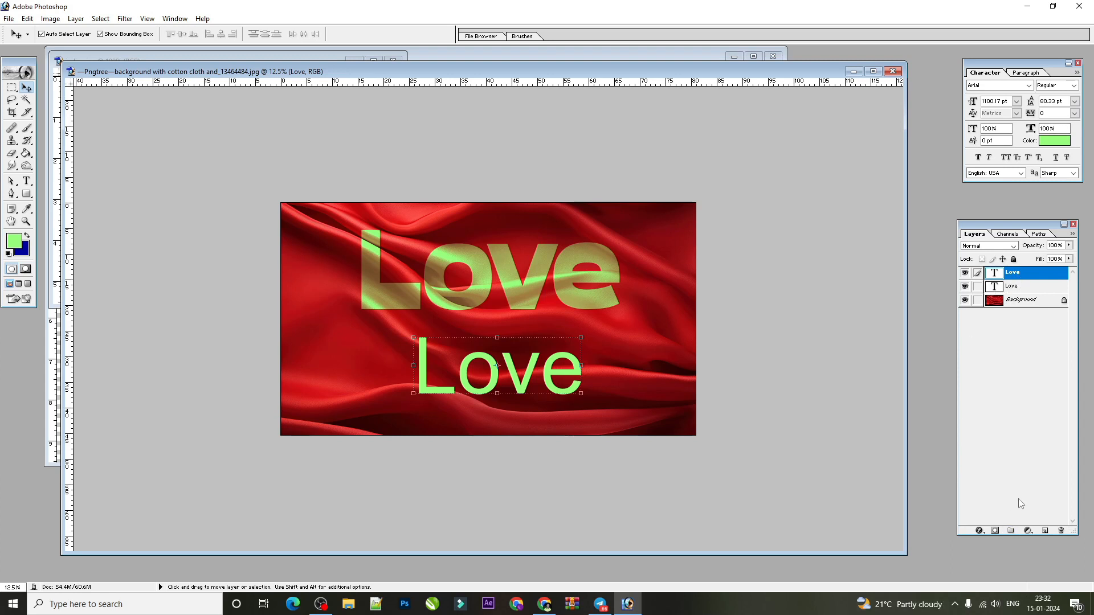
pyautogui.click(980, 531)
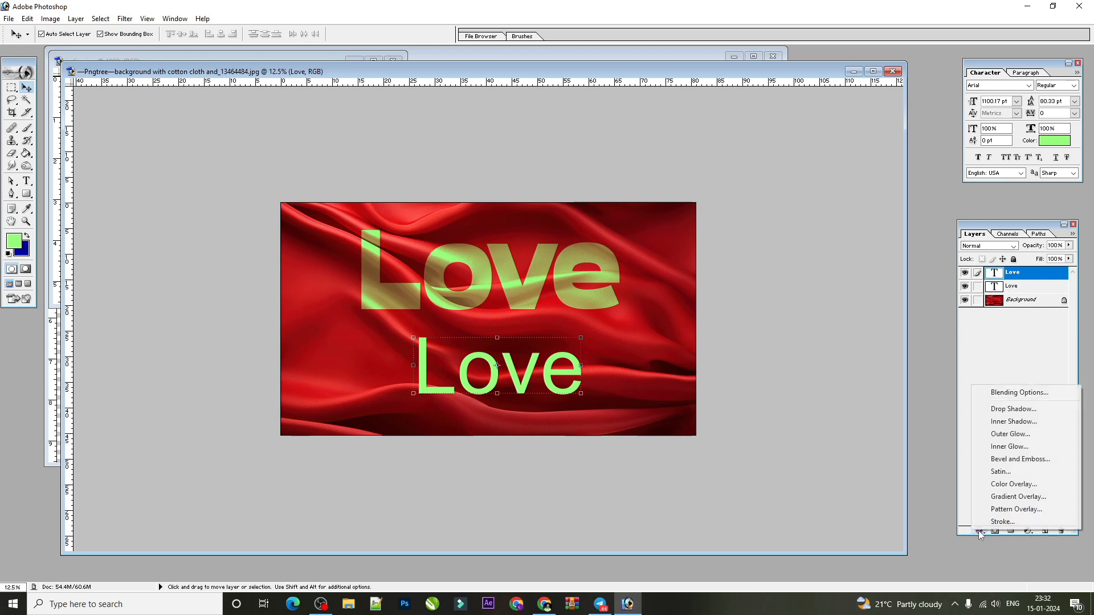
pyautogui.click(1006, 393)
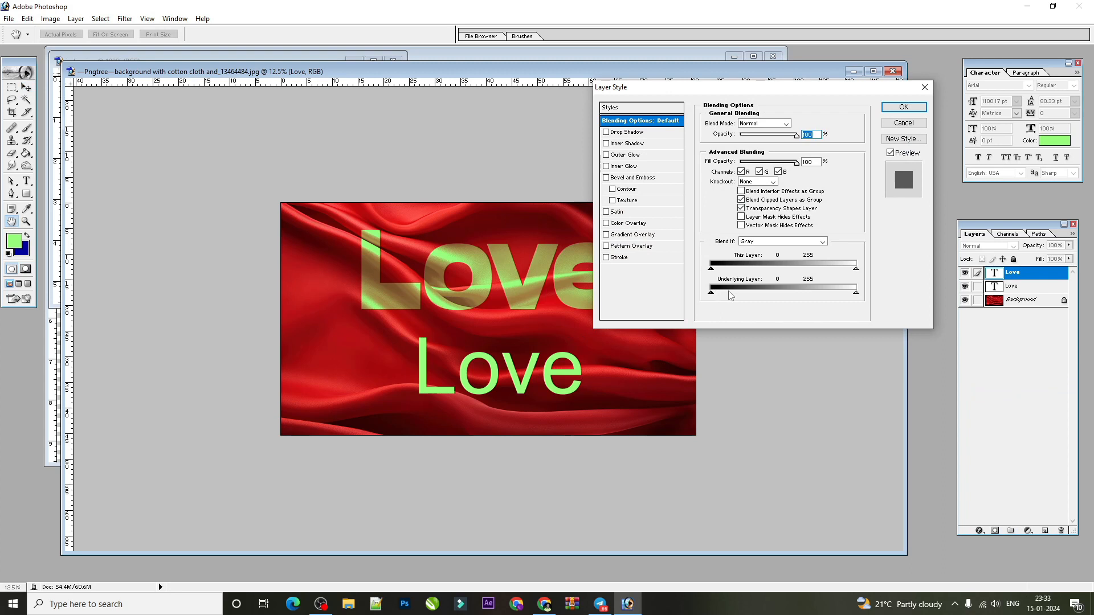
pyautogui.moveTo(711, 293)
pyautogui.mouseDown()
pyautogui.moveTo(790, 292)
pyautogui.moveTo(711, 292)
pyautogui.mouseUp()
pyautogui.moveTo(711, 294)
pyautogui.mouseDown()
pyautogui.moveTo(746, 302)
pyautogui.moveTo(661, 306)
pyautogui.moveTo(696, 311)
pyautogui.moveTo(743, 294)
pyautogui.moveTo(702, 298)
pyautogui.mouseUp()
pyautogui.press('alt')
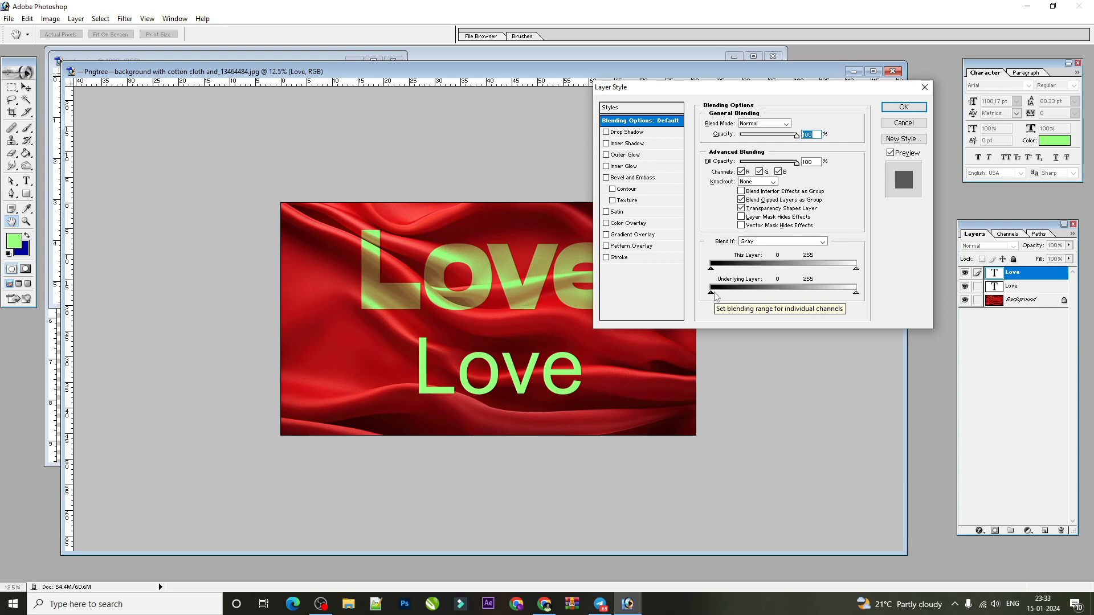
pyautogui.press('alt')
pyautogui.moveTo(712, 296); pyautogui.dragTo(749, 293)
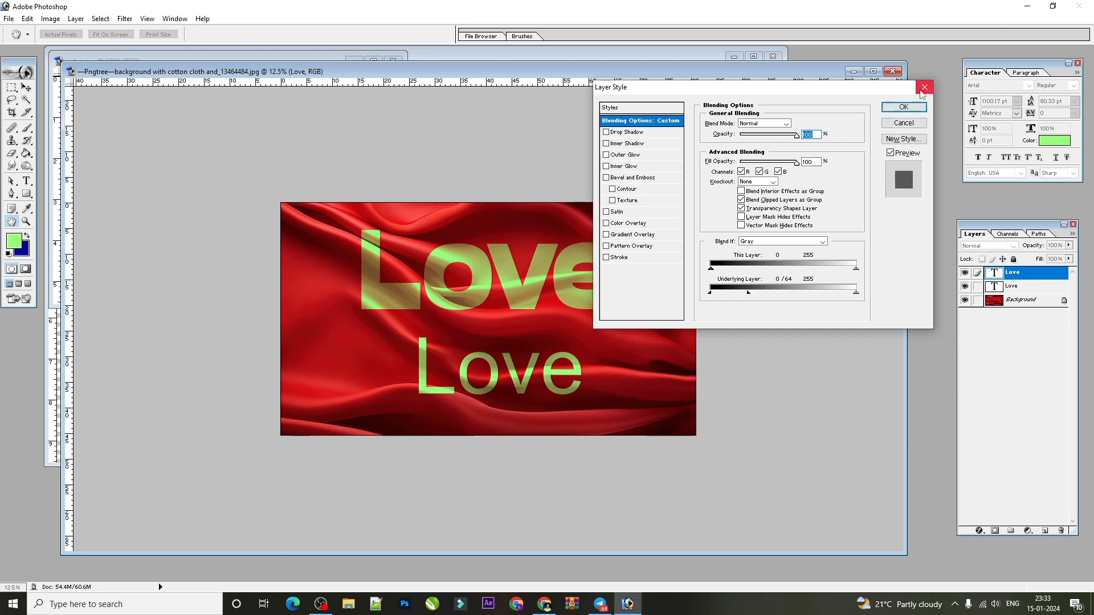
pyautogui.click(904, 107)
# - Delete the Arial "Love" layer and move the remaining bold text down toward the centre of the cloth
pyautogui.click(1062, 531)
pyautogui.press('Return')
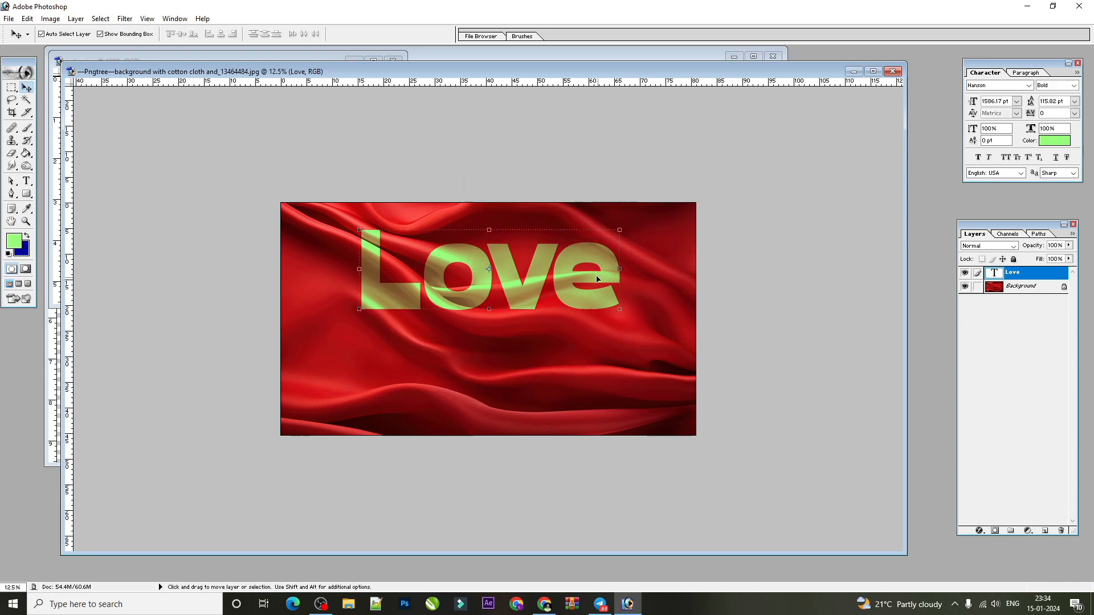
pyautogui.moveTo(549, 268); pyautogui.dragTo(560, 297)
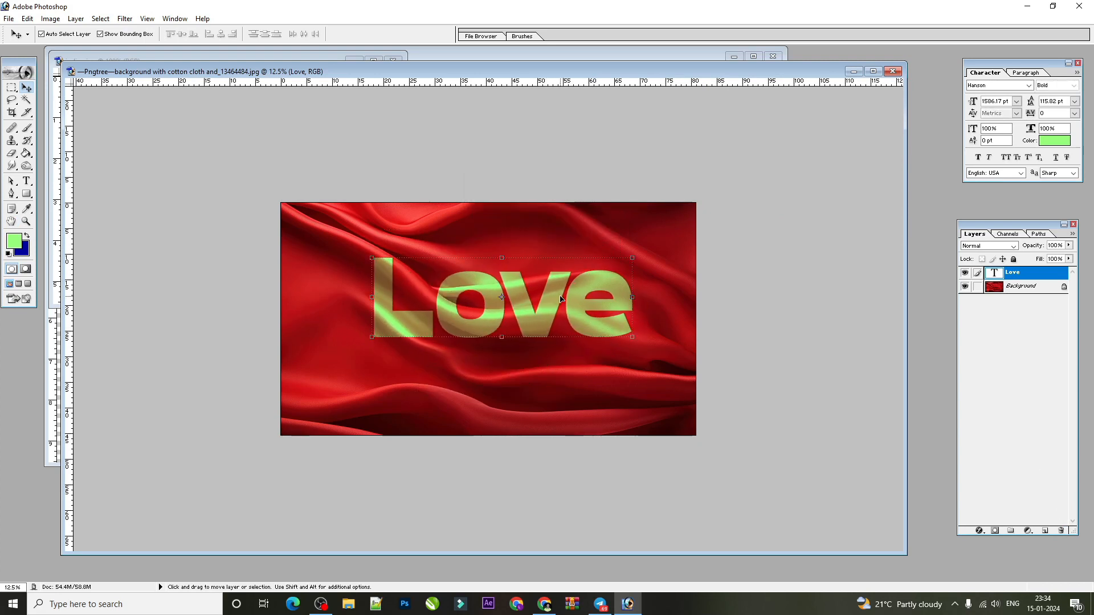
# - Try to change the bold "Love" text's font to AMS Manoja
pyautogui.click(26, 181)
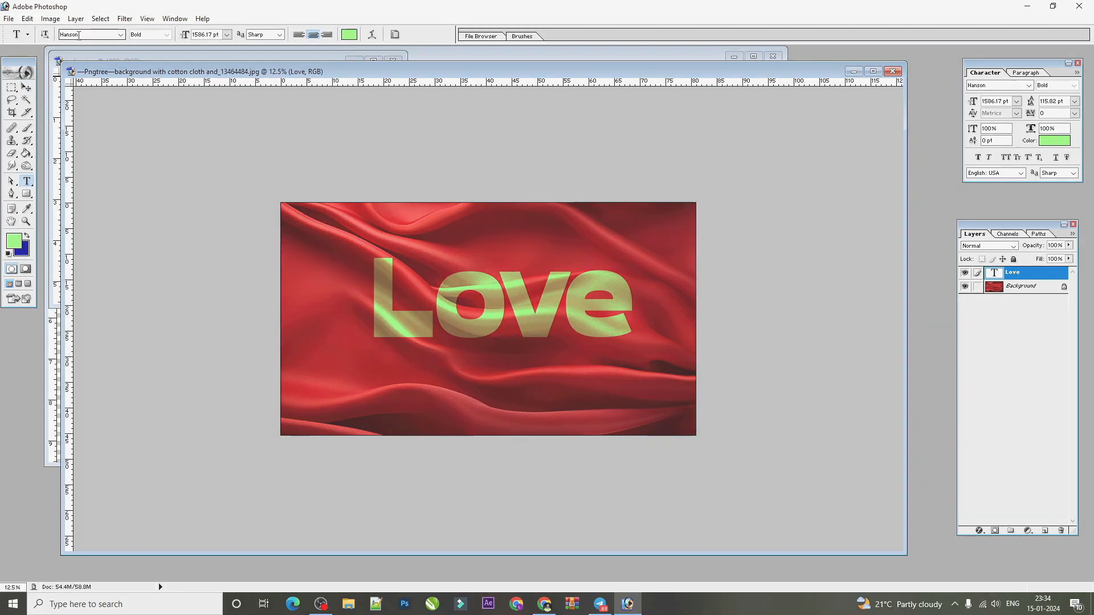
pyautogui.click(26, 87)
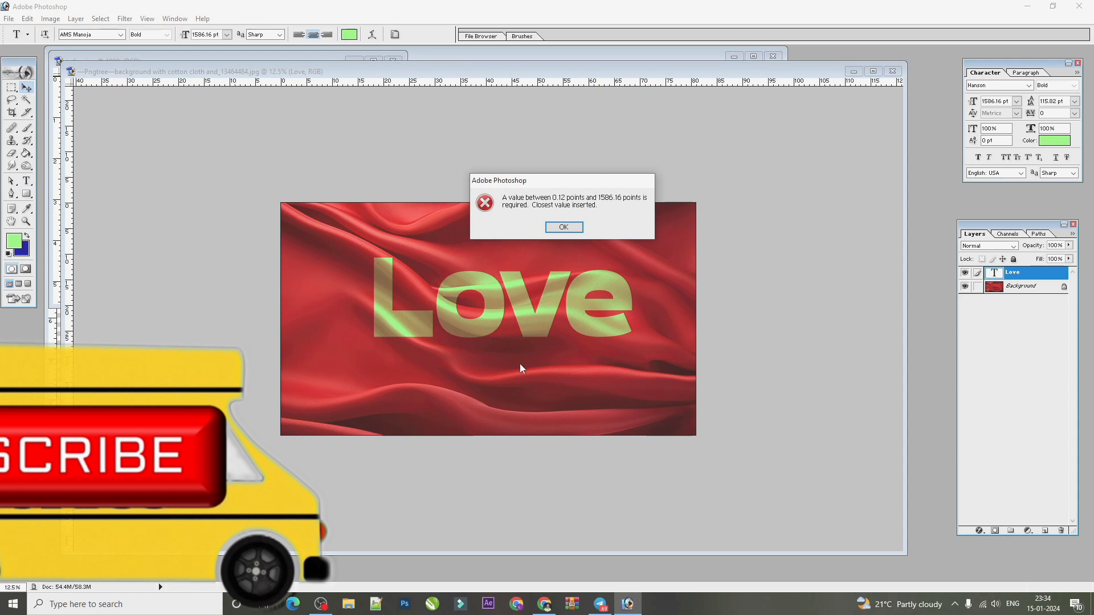
pyautogui.press('Return')
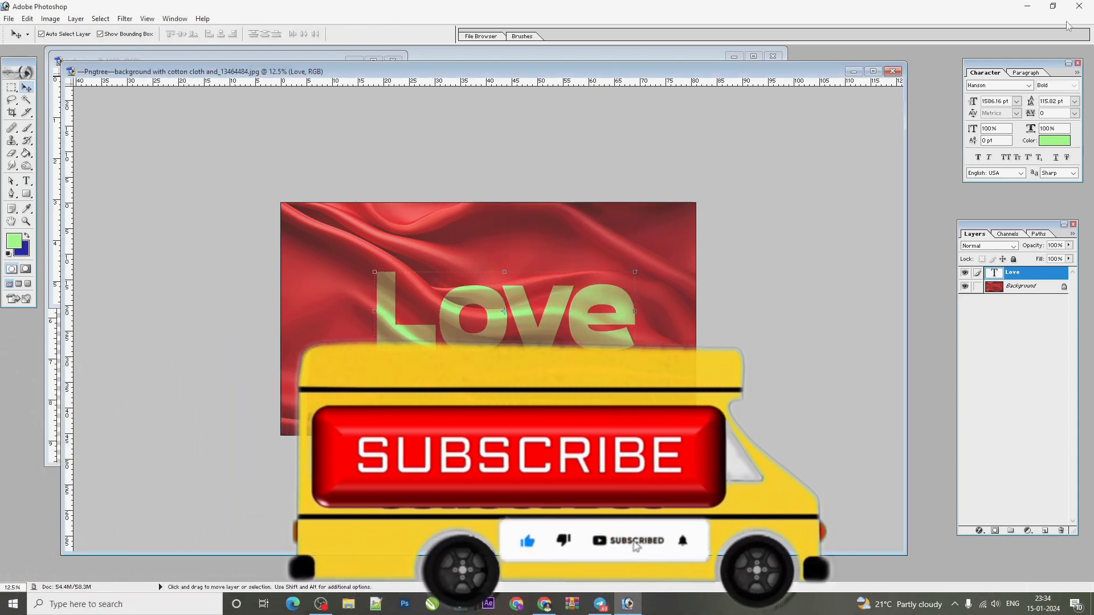
# - Change the "Love" text's color to white (FFFFFF)
pyautogui.click(1051, 141)
pyautogui.moveTo(197, 324)
pyautogui.mouseDown()
pyautogui.moveTo(197, 254)
pyautogui.moveTo(121, 237)
pyautogui.moveTo(83, 204)
pyautogui.mouseUp()
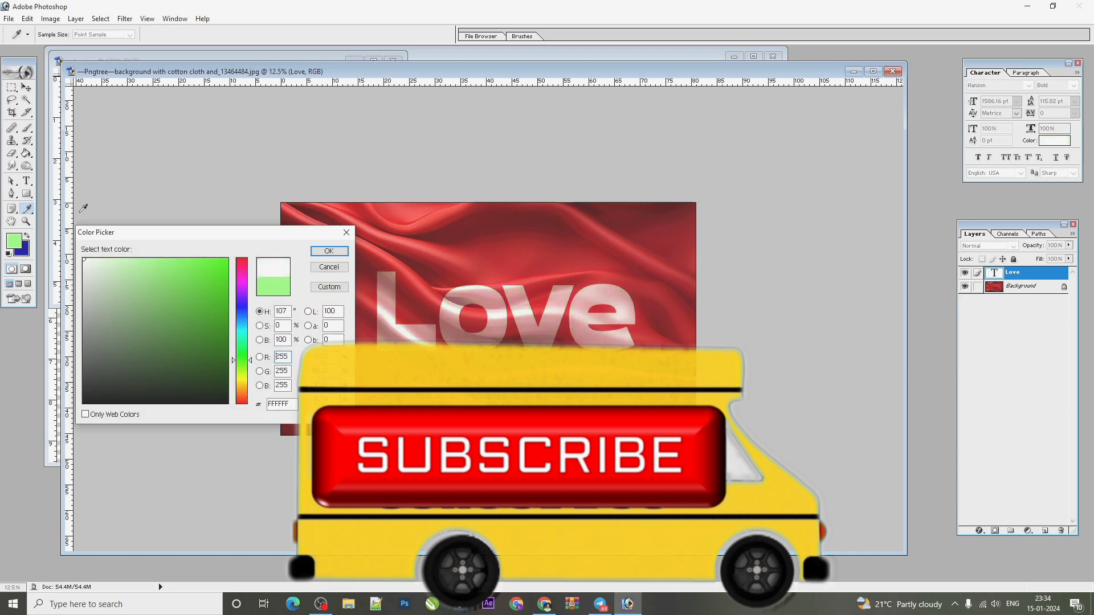
pyautogui.moveTo(137, 234); pyautogui.dragTo(191, 216)
pyautogui.click(215, 258)
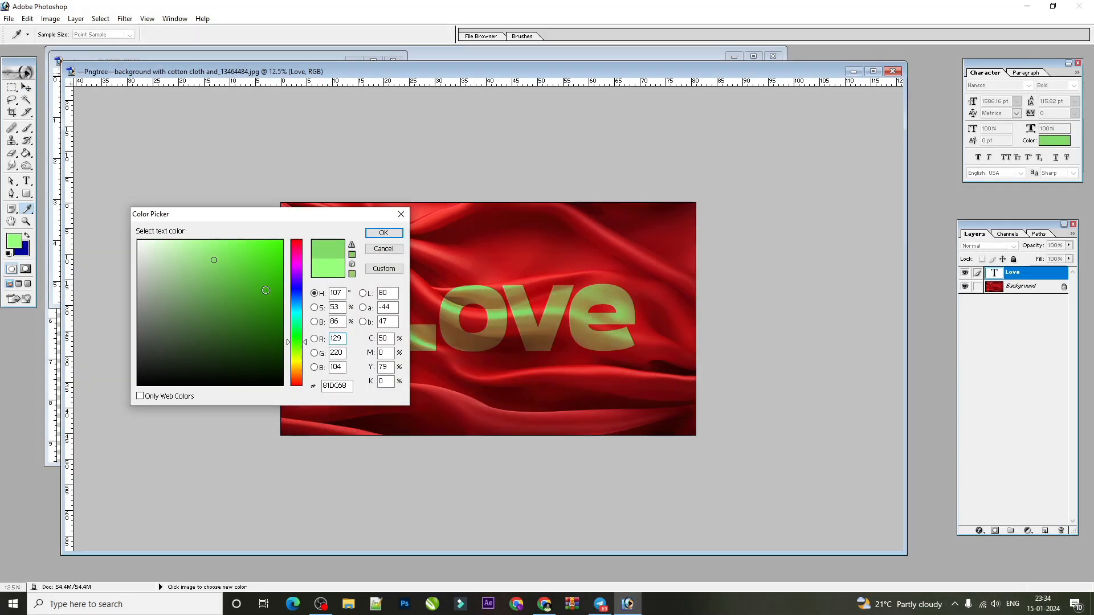
pyautogui.click(271, 303)
pyautogui.moveTo(297, 310)
pyautogui.mouseDown()
pyautogui.moveTo(278, 258)
pyautogui.moveTo(187, 236)
pyautogui.moveTo(215, 272)
pyautogui.moveTo(195, 235)
pyautogui.mouseUp()
pyautogui.click(272, 293)
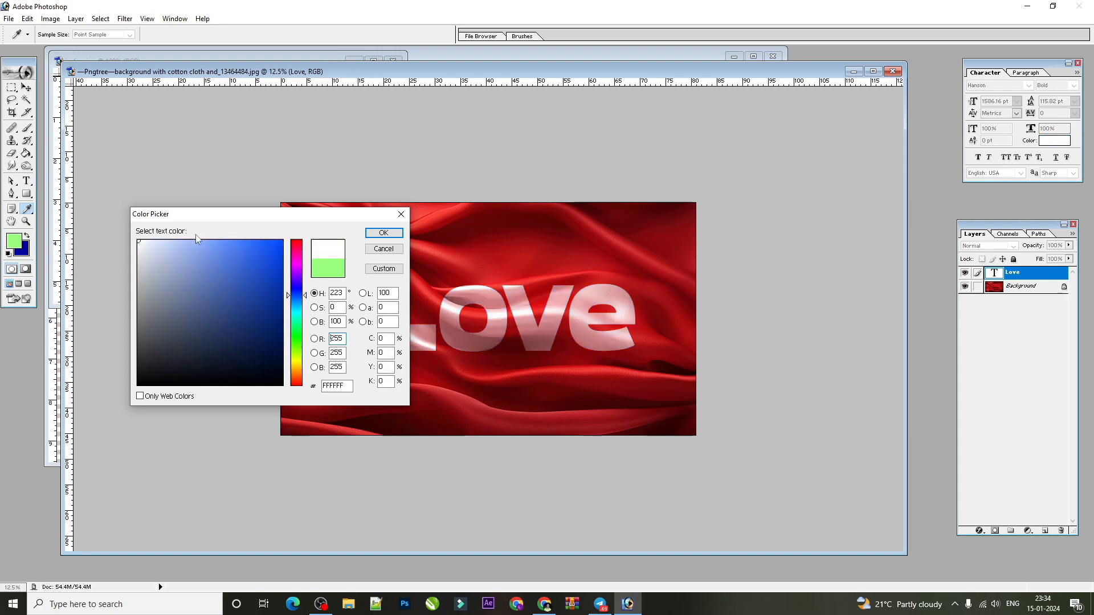
pyautogui.click(365, 236)
pyautogui.press('v')
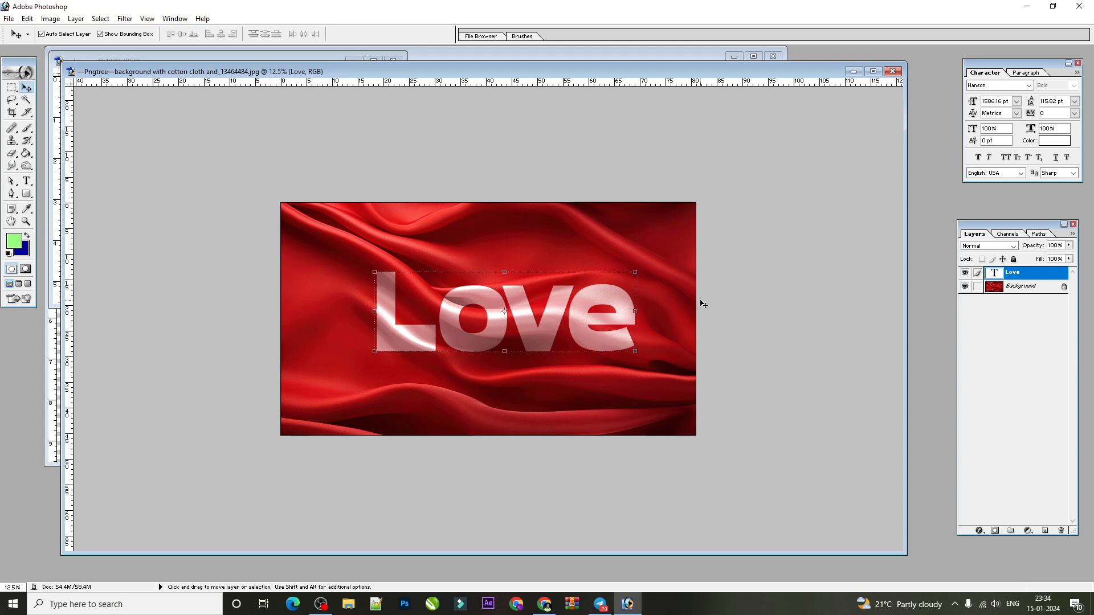
# - Minimize the cloth document, then scale down the fist in Hand-Punch-PNG-Clipart.png and shift it toward the canvas's right side
pyautogui.click(854, 72)
pyautogui.click(501, 221)
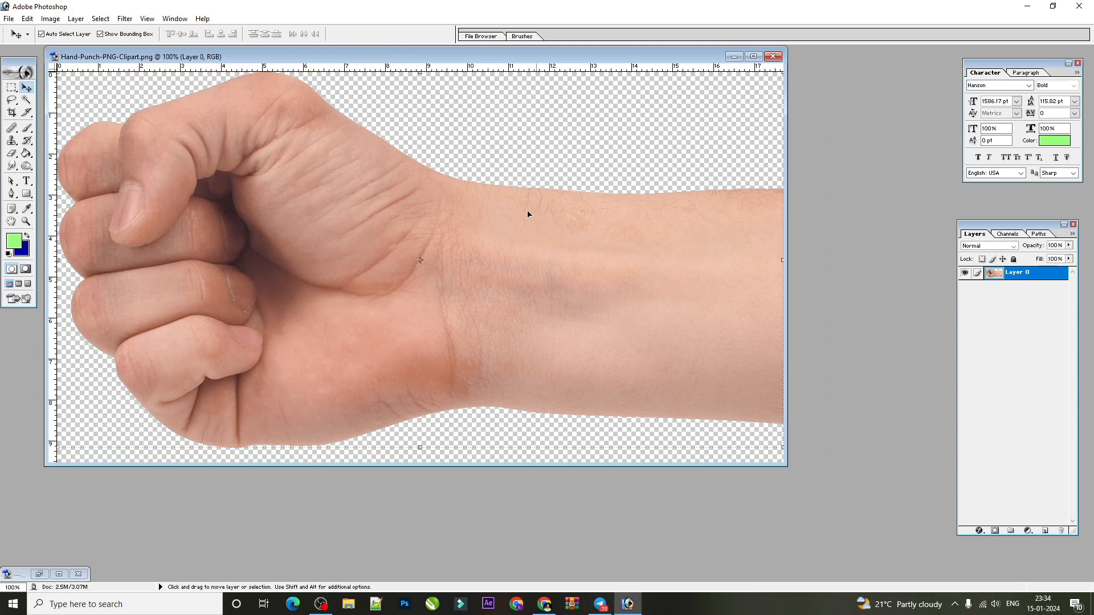
pyautogui.moveTo(443, 48); pyautogui.dragTo(600, 124)
pyautogui.hotkey('ctrl', '-')
pyautogui.hotkey('ctrl', '-')
pyautogui.moveTo(325, 209); pyautogui.dragTo(362, 227)
pyautogui.press('Return')
pyautogui.moveTo(403, 277); pyautogui.dragTo(454, 279)
pyautogui.hotkey('ctrl', '-')
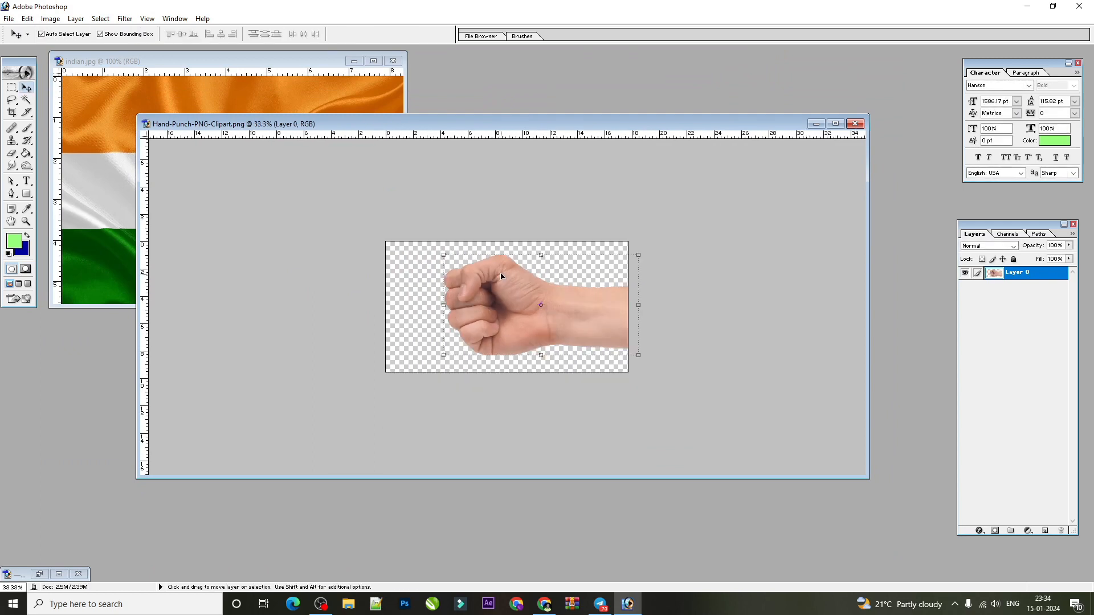
# - Bring the indian.jpg flag document to the front
pyautogui.click(331, 76)
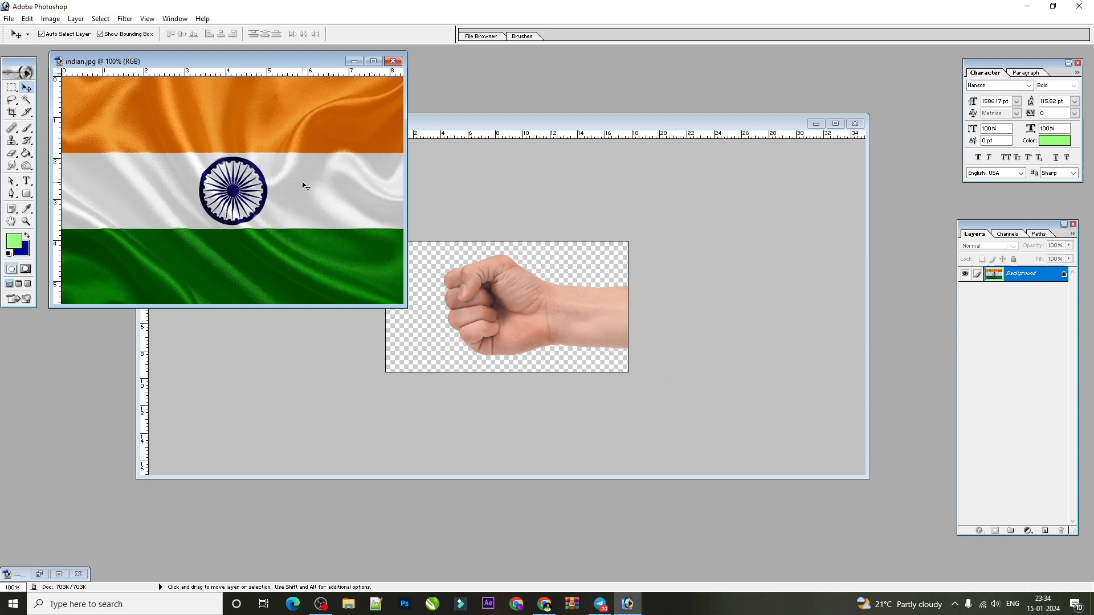
pyautogui.click(13, 67)
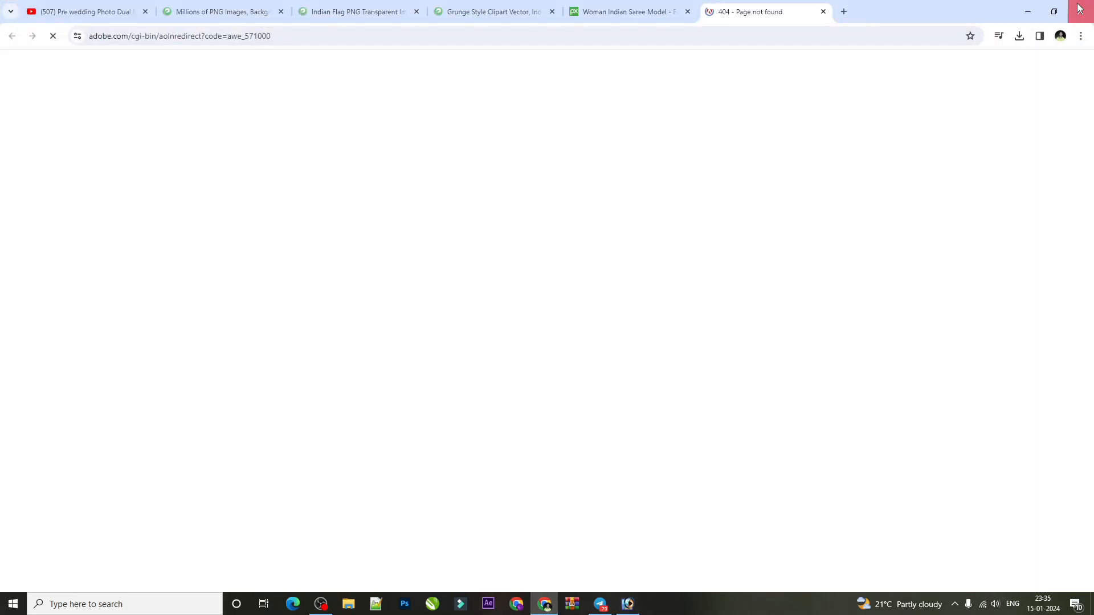
pyautogui.click(823, 12)
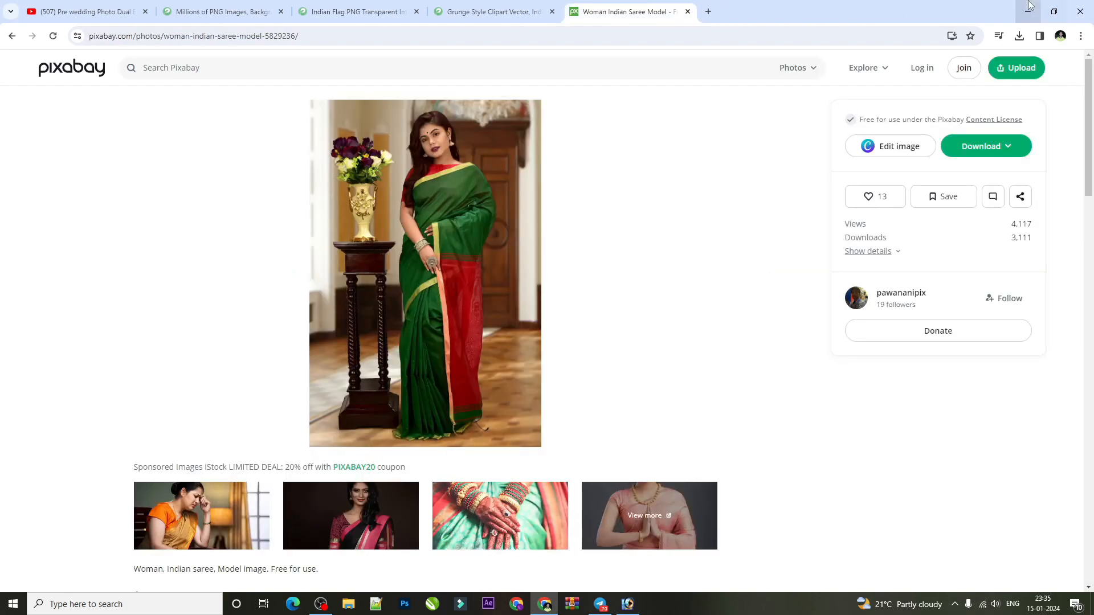
pyautogui.click(1029, 6)
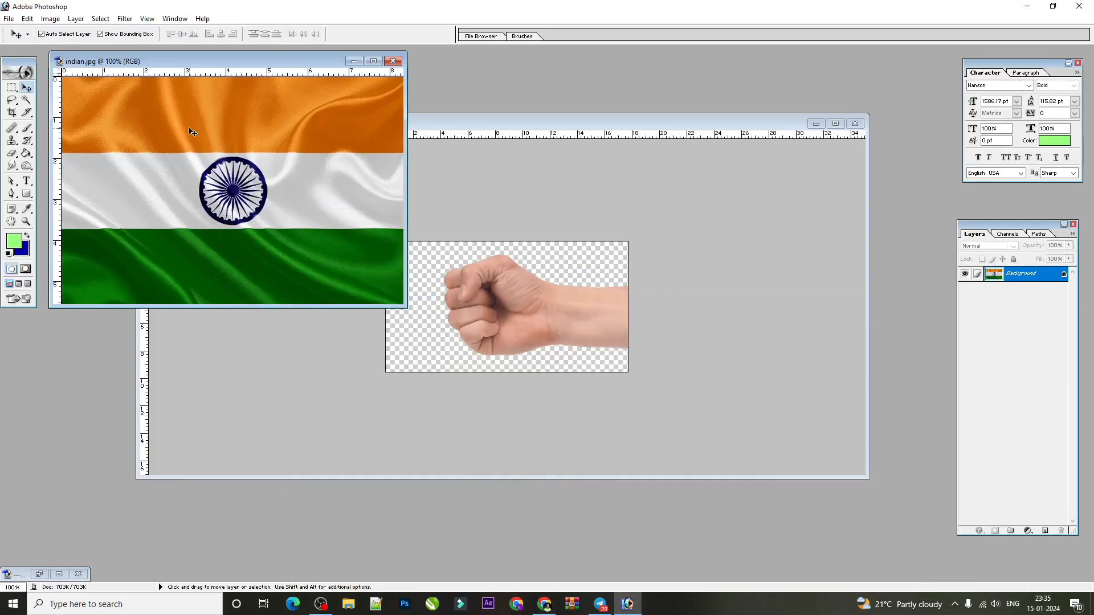
# - Copy the flag image into Hand-Punch-PNG-Clipart.png as a new layer and enlarge it to cover the whole fist and arm
pyautogui.moveTo(226, 135); pyautogui.dragTo(463, 256)
pyautogui.hotkey('ctrl', 't')
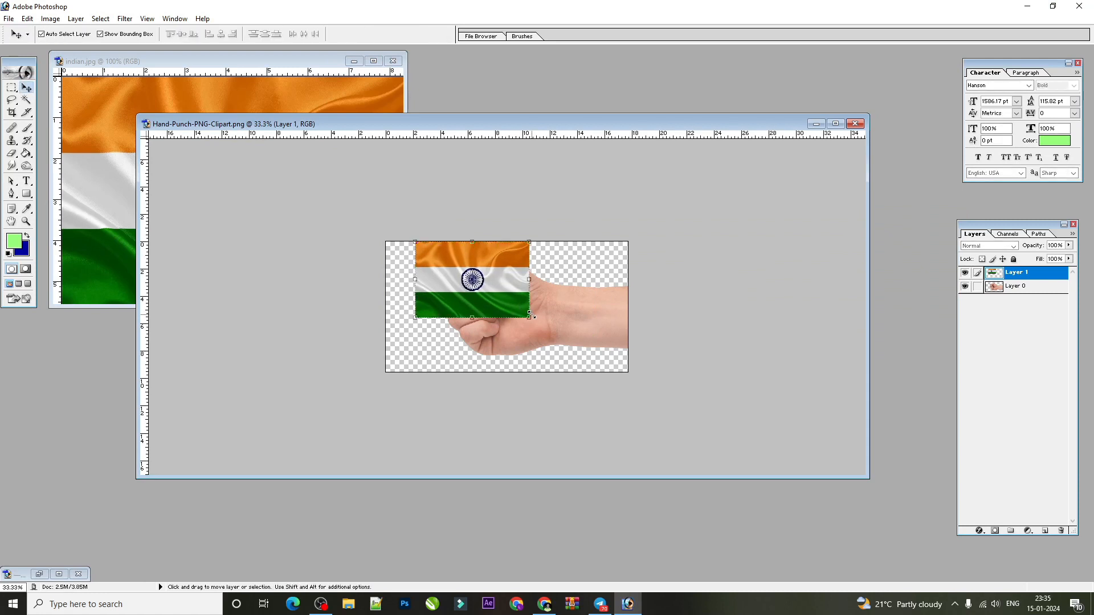
pyautogui.moveTo(528, 318); pyautogui.dragTo(629, 371)
pyautogui.press('Return')
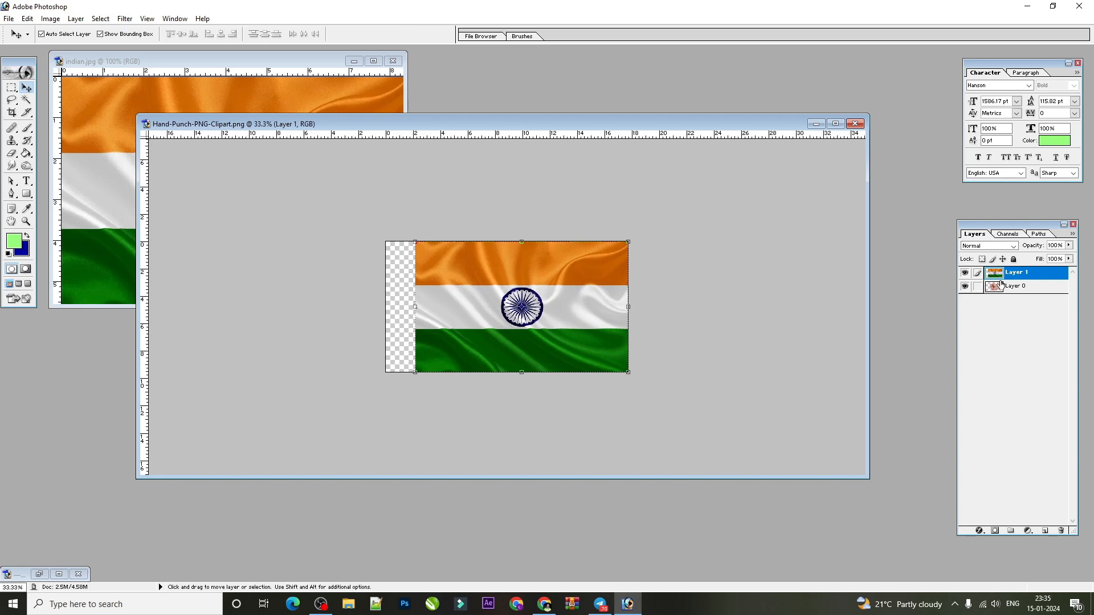
# - In the flag layer's blending options, split the Underlying Layer black Blend If slider to 0/145
pyautogui.click(980, 532)
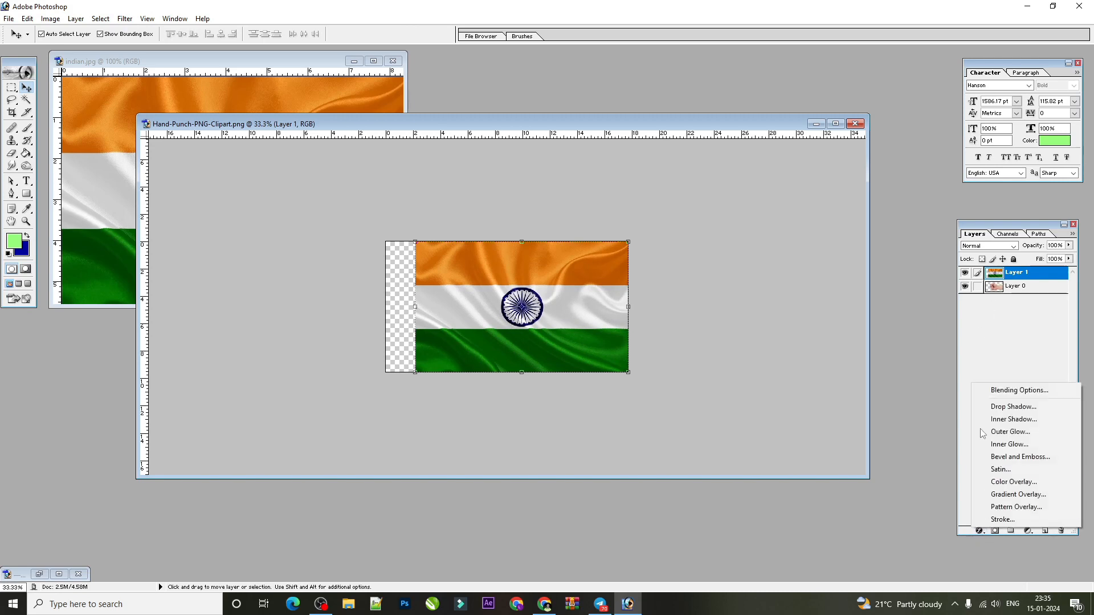
pyautogui.click(1004, 399)
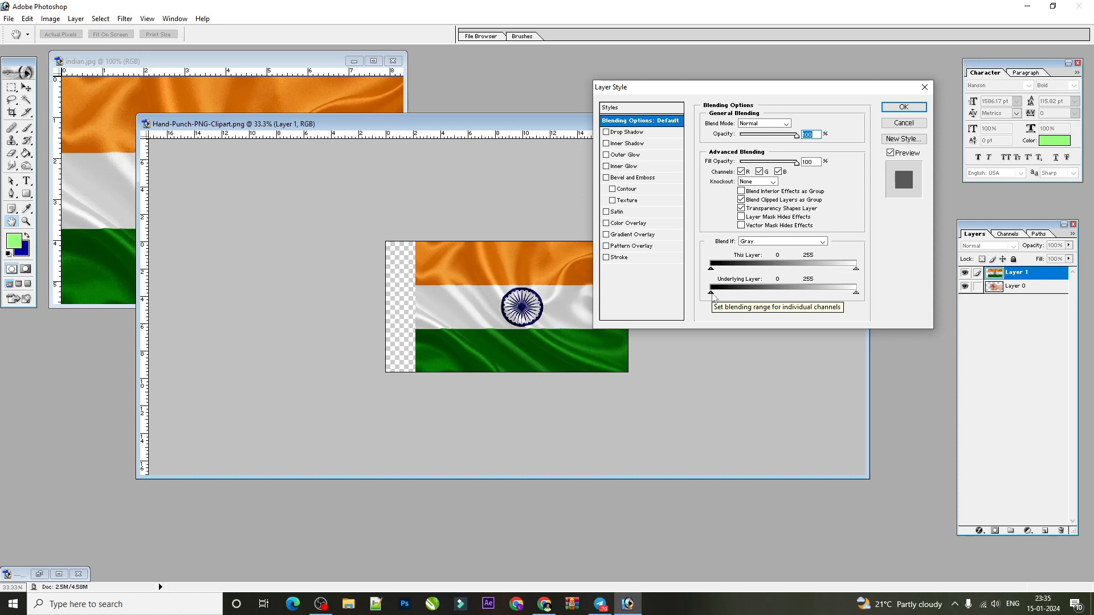
pyautogui.moveTo(711, 293); pyautogui.dragTo(795, 294)
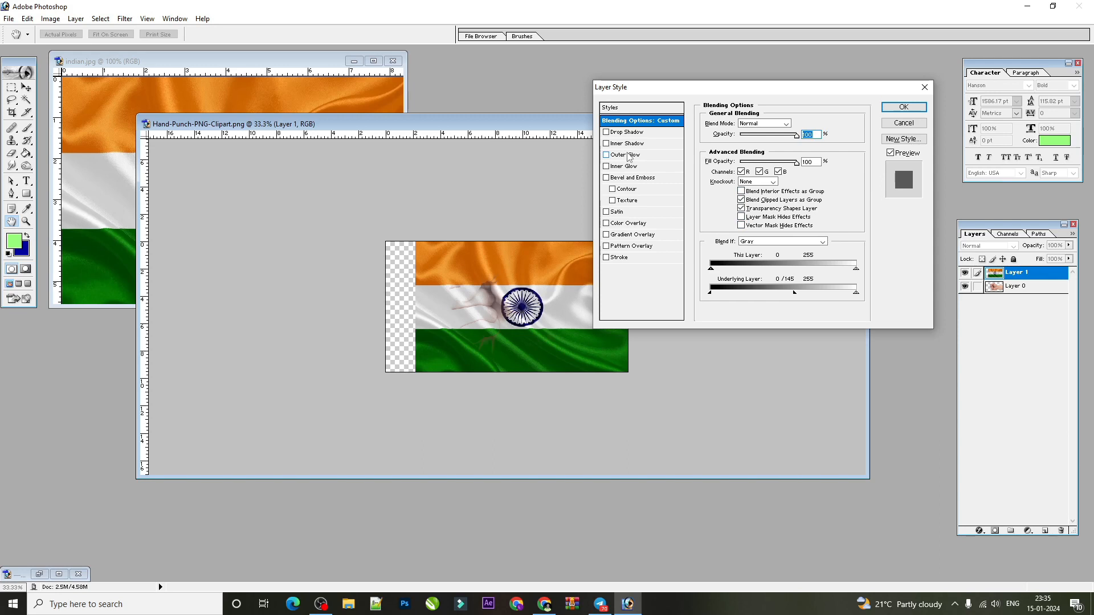
# - Add Inner Shadow and Outer Glow effects with their default settings to the flag layer and apply the layer style
pyautogui.click(627, 143)
pyautogui.click(626, 154)
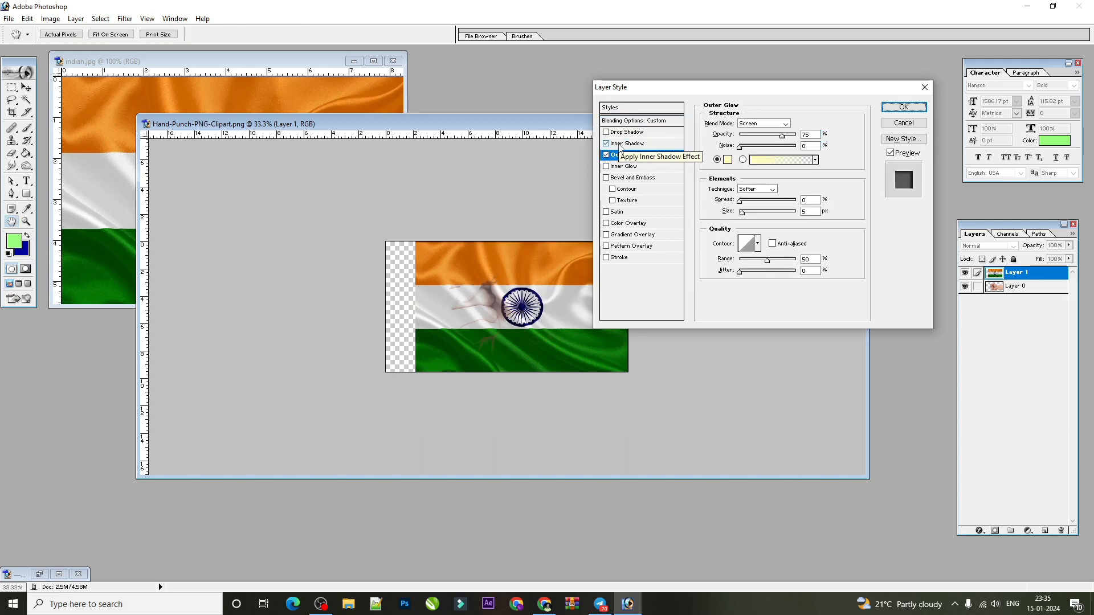
pyautogui.click(623, 144)
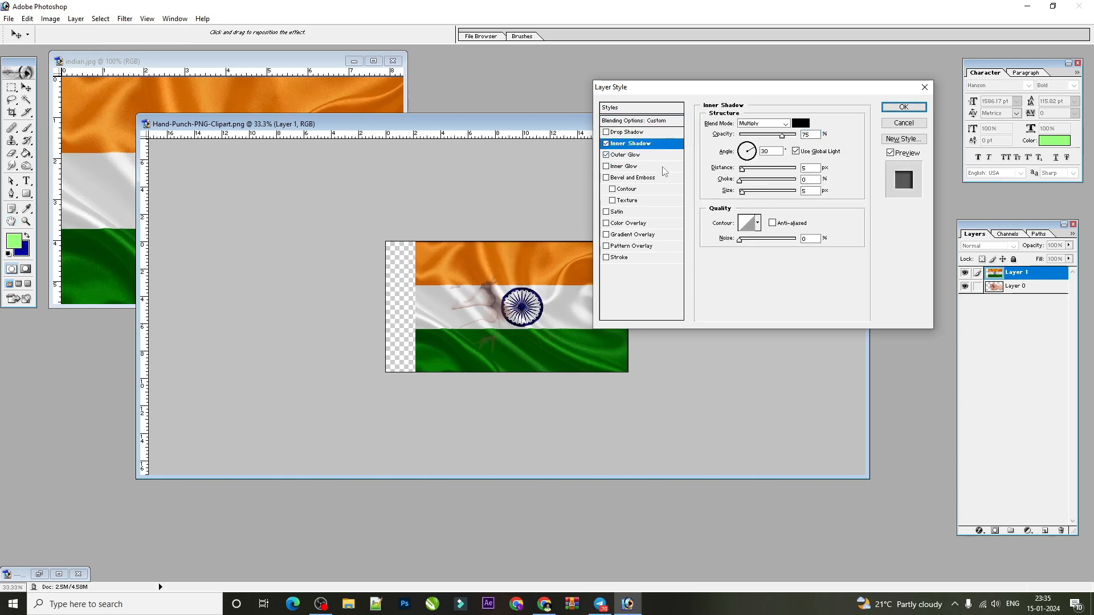
pyautogui.click(904, 107)
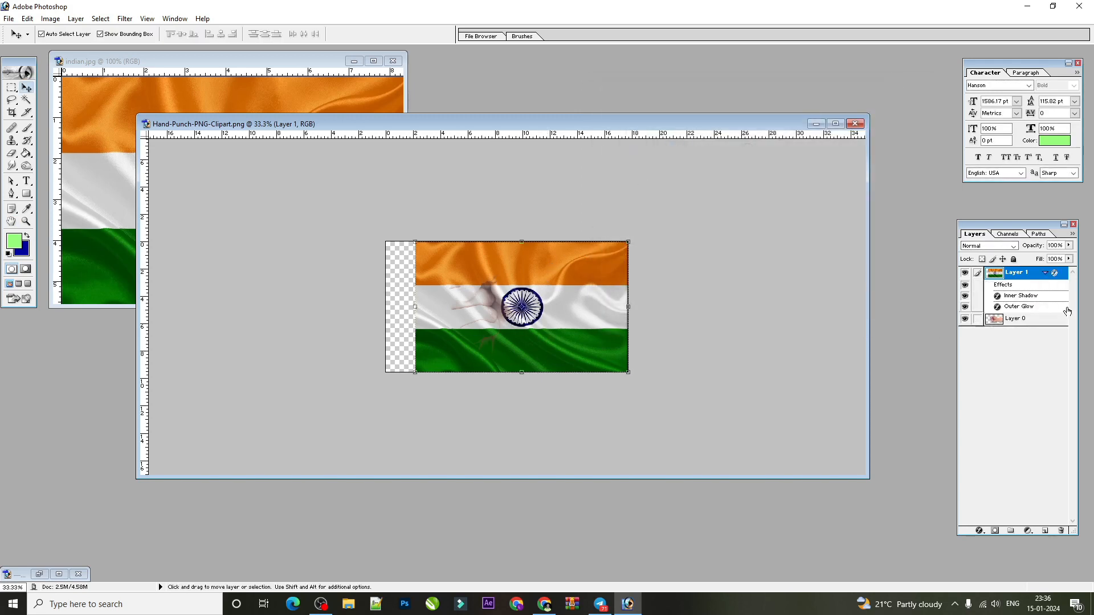
# - Clip the flag layer to the fist layer below, release the clipping for comparison and reapply it
pyautogui.keyDown('alt'); pyautogui.click(1003, 277); pyautogui.keyUp('alt')
pyautogui.moveTo(1001, 276); pyautogui.dragTo(1006, 309)
pyautogui.keyDown('alt'); pyautogui.click(1006, 307); pyautogui.keyUp('alt')
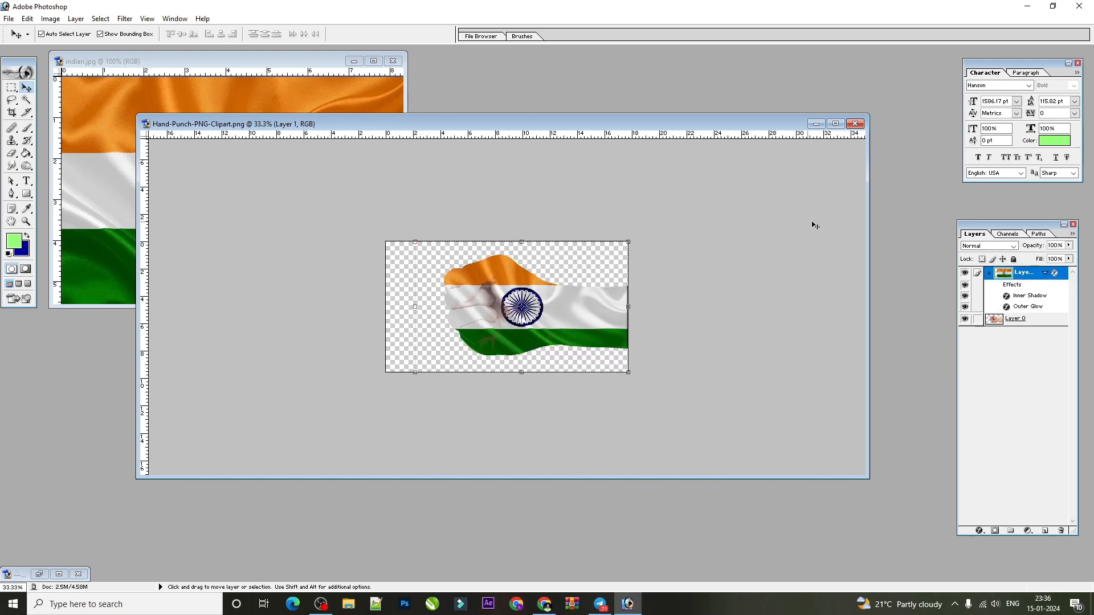
pyautogui.hotkey('ctrl', 'shift', 'g')
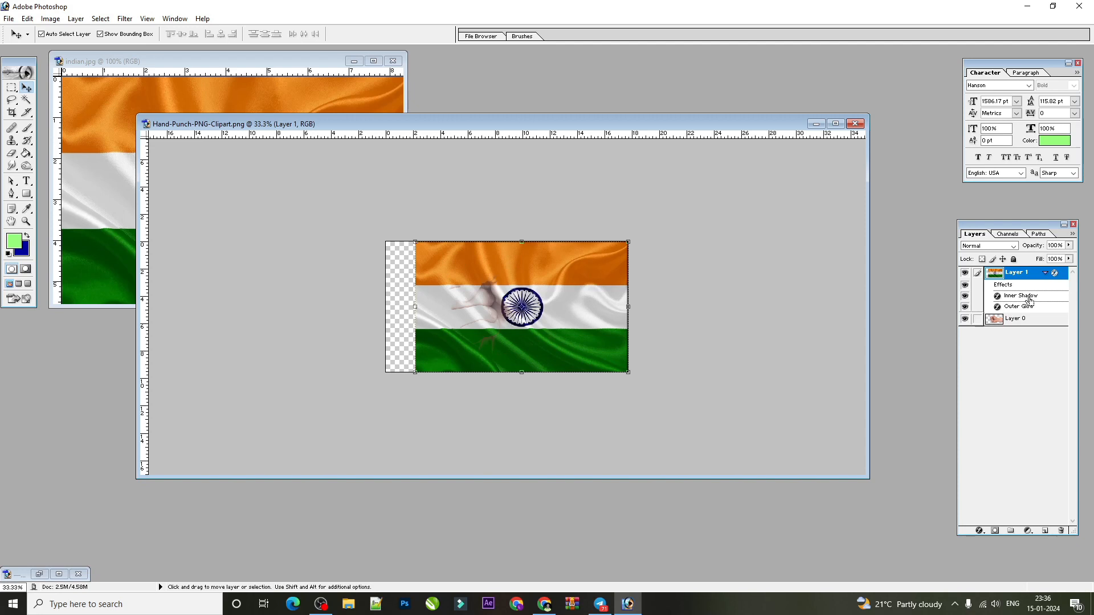
pyautogui.hotkey('ctrl', 'g')
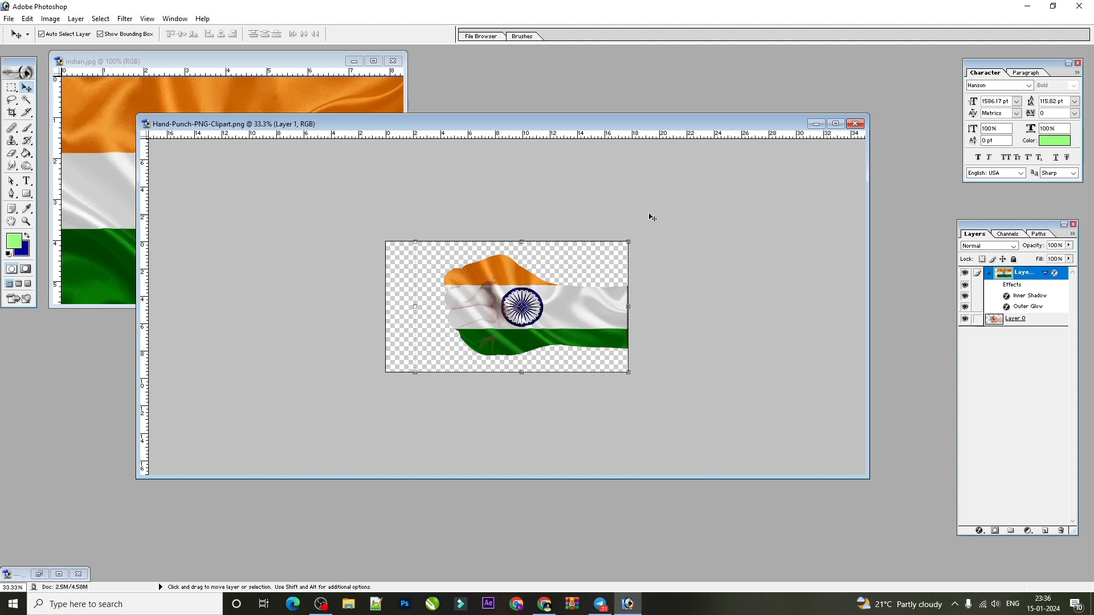
# - Maximize the Hand-Punch-PNG-Clipart.png document and show it at 100%
pyautogui.hotkey('ctrl', '+')
pyautogui.hotkey('ctrl', '+')
pyautogui.click(836, 124)
pyautogui.hotkey('ctrl', '+')
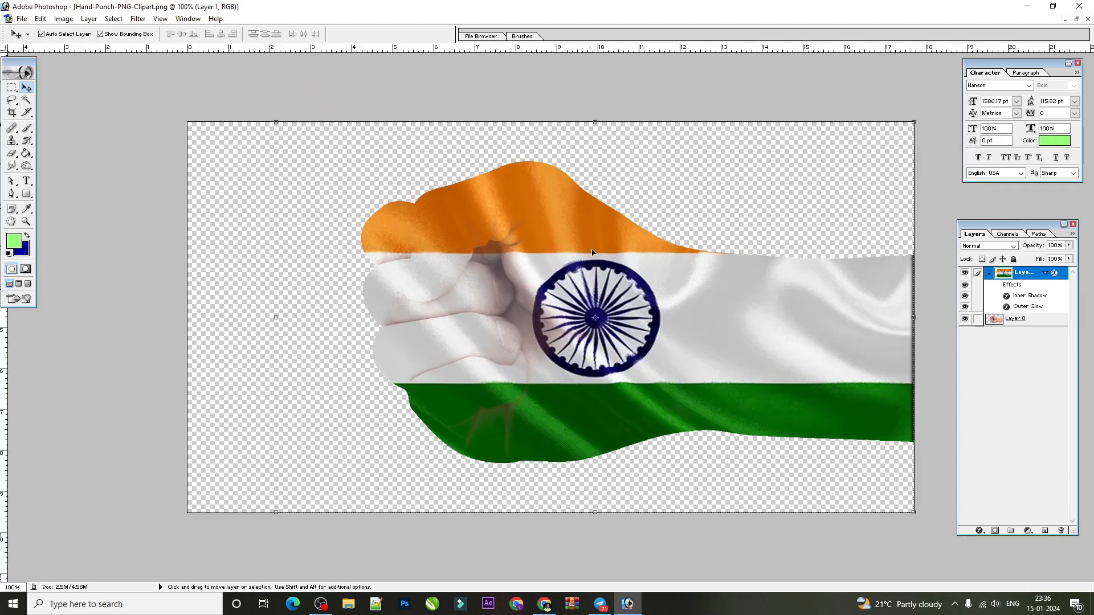
# - Try several blend modes on the flag layer and set it to Hard Light
pyautogui.click(992, 246)
pyautogui.click(992, 246)
pyautogui.click(991, 246)
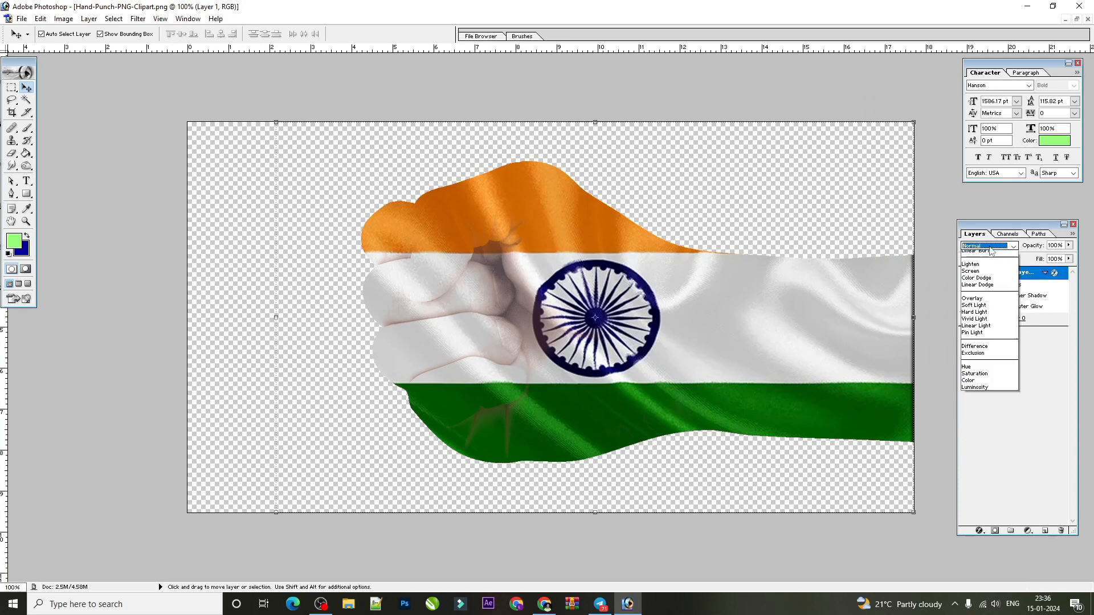
pyautogui.click(975, 264)
pyautogui.press('Down')
pyautogui.press('Down')
pyautogui.press('Down')
pyautogui.press('Down')
pyautogui.press('Down')
pyautogui.press('Down')
pyautogui.press('Down')
pyautogui.press('Down')
pyautogui.press('Down')
pyautogui.press('Down')
pyautogui.press('Down')
pyautogui.press('Up')
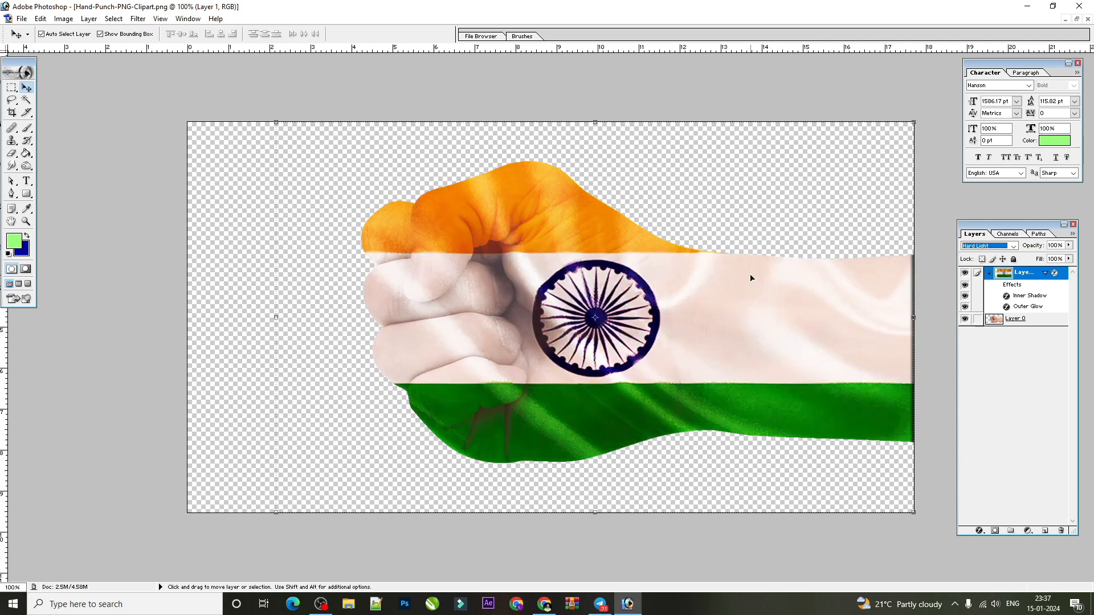
pyautogui.hotkey('ctrl', '-')
pyautogui.hotkey('ctrl', '-')
pyautogui.hotkey('ctrl', '+')
pyautogui.hotkey('ctrl', '+')
pyautogui.click(575, 253)
# - In the flag layer's blending options, compare the available blend modes and apply Vivid Light
pyautogui.click(980, 531)
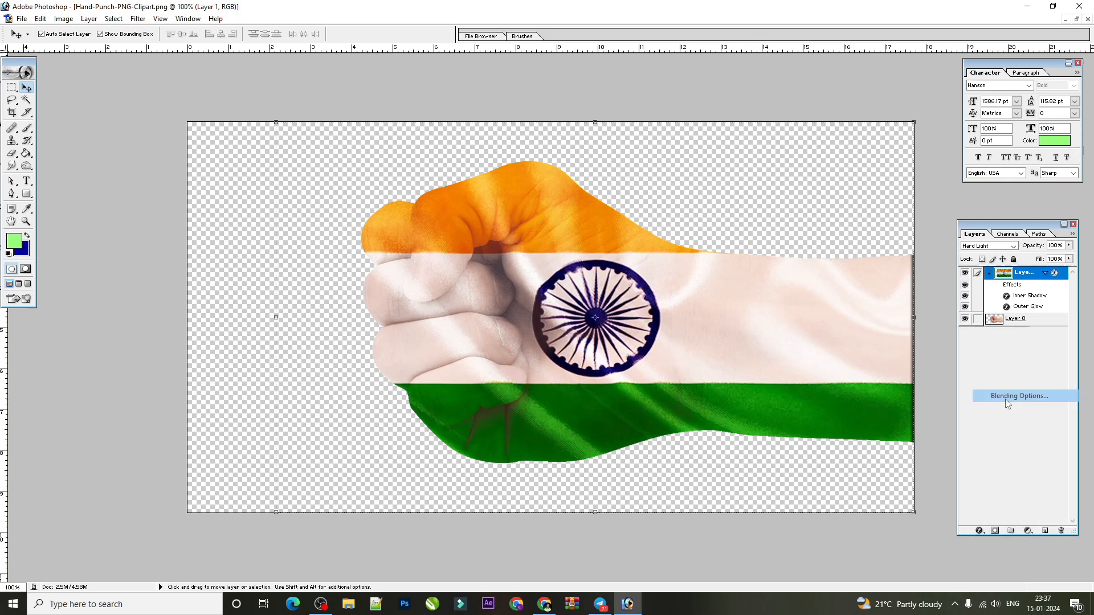
pyautogui.click(1007, 399)
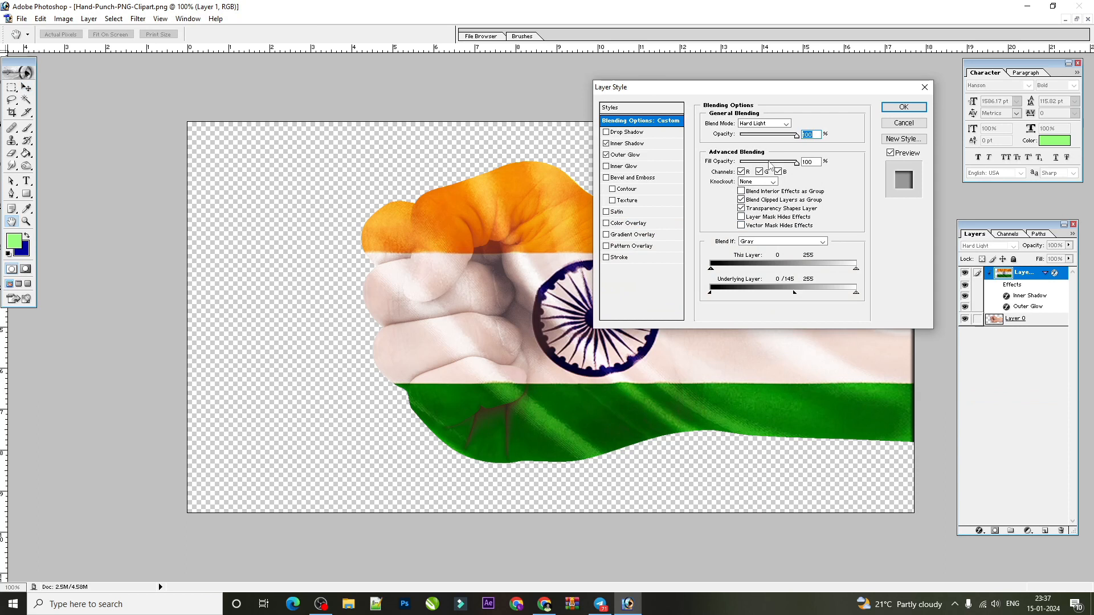
pyautogui.click(762, 125)
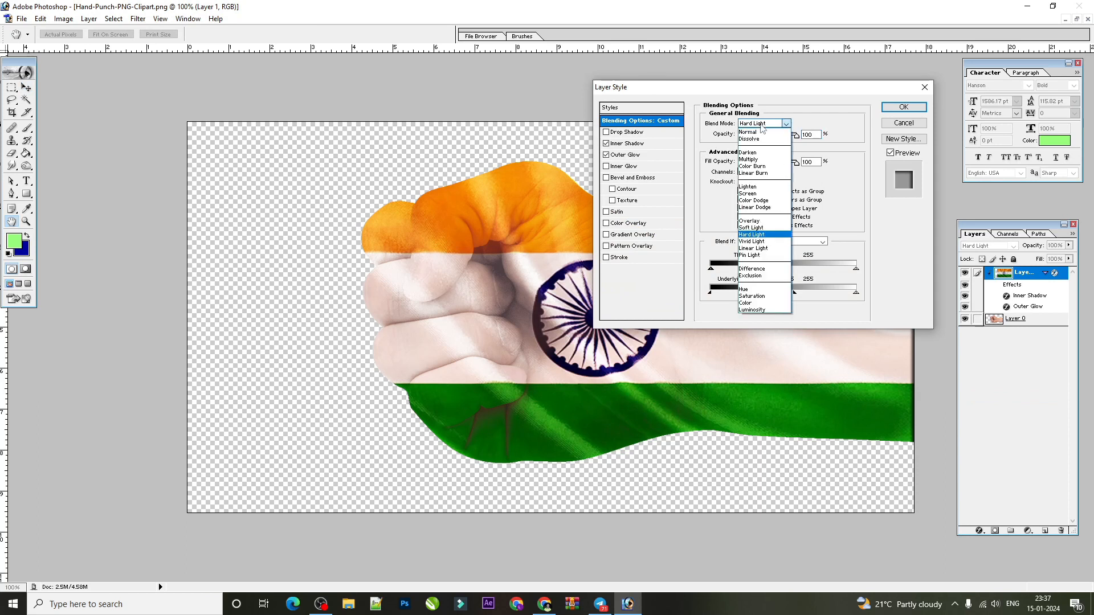
pyautogui.click(761, 126)
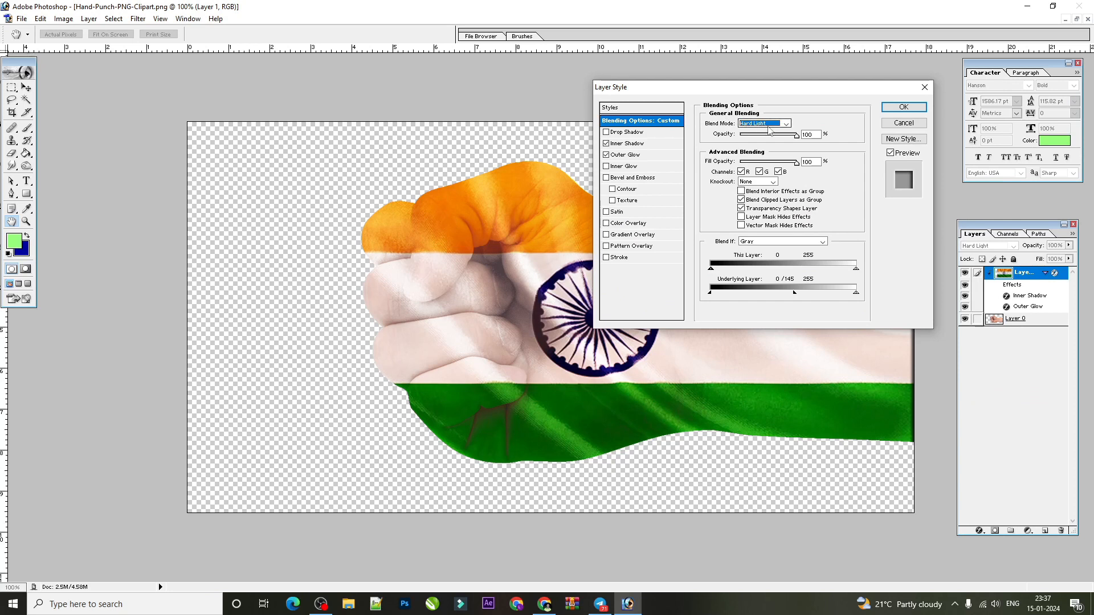
pyautogui.click(775, 125)
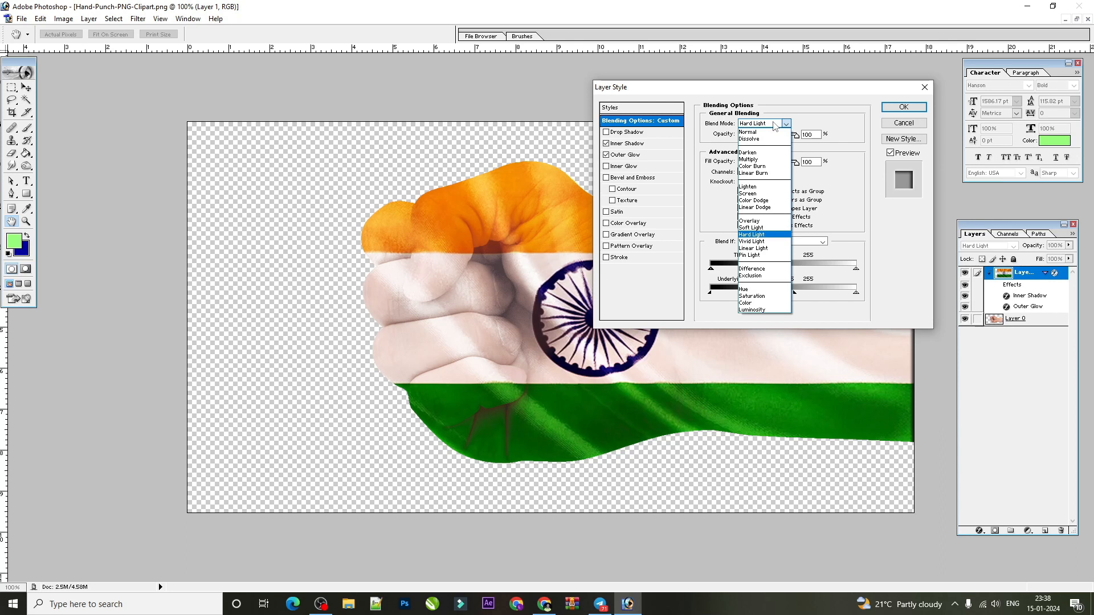
pyautogui.click(779, 227)
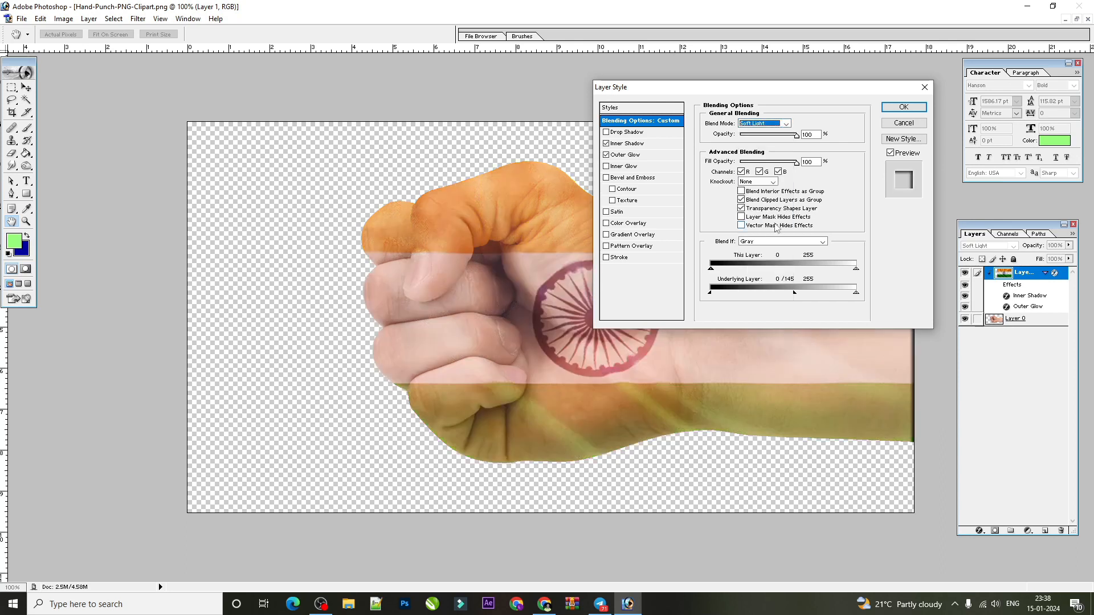
pyautogui.press('Down')
pyautogui.press('Down')
pyautogui.press('Down')
pyautogui.press('Down')
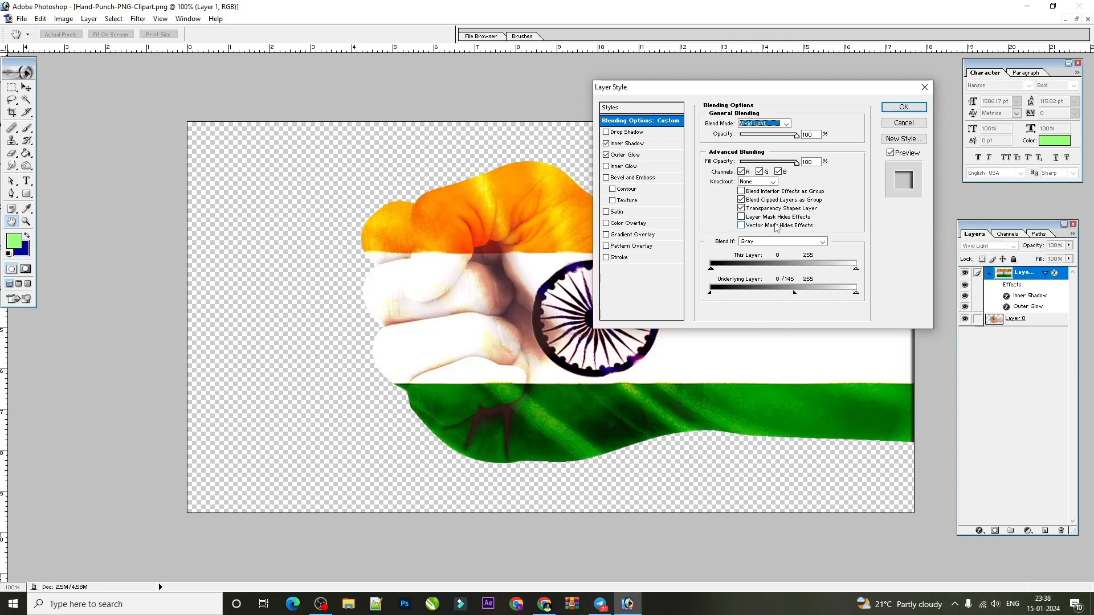
pyautogui.press('Down')
pyautogui.press('Down')
pyautogui.press('Down')
pyautogui.press('Down')
pyautogui.press('Down')
pyautogui.press('Down')
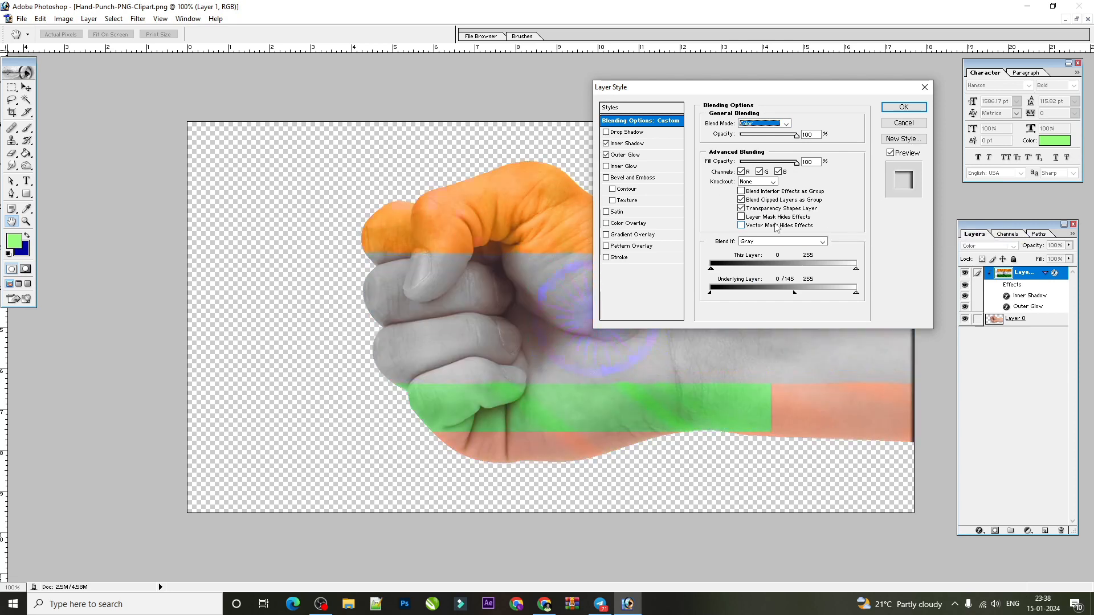
pyautogui.press('Up')
pyautogui.press('Up')
pyautogui.press('Up')
pyautogui.press('Up')
pyautogui.press('Up')
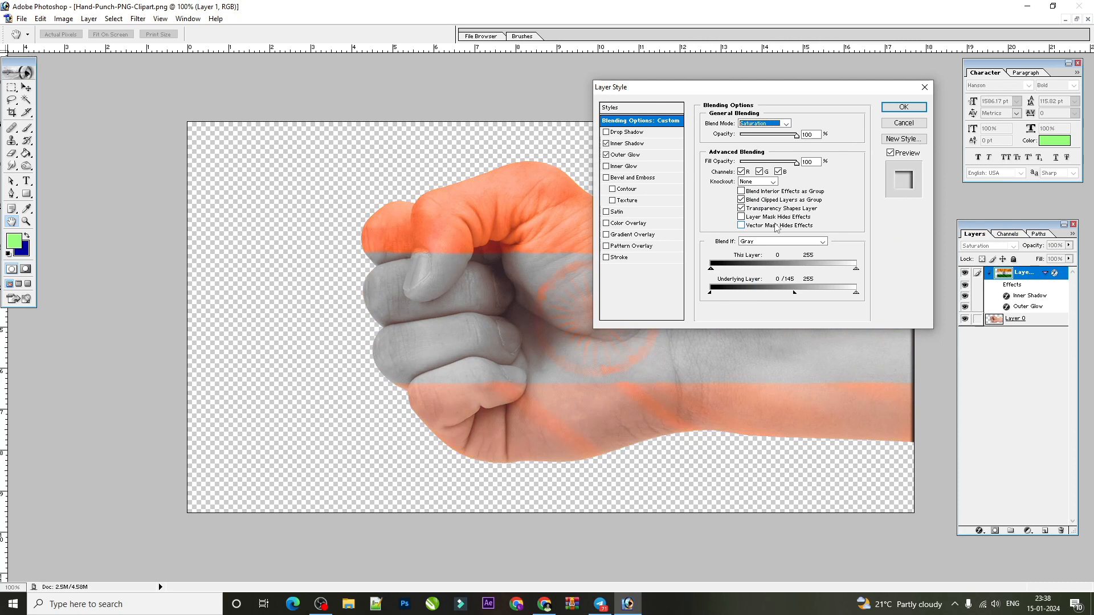
pyautogui.press('Up')
pyautogui.press('Up')
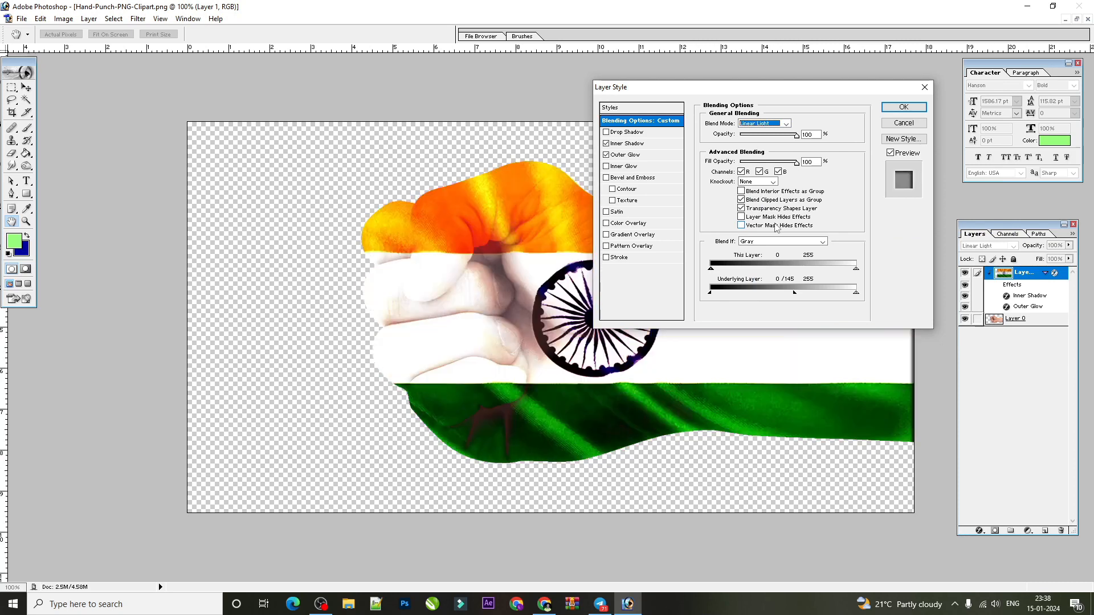
pyautogui.press('Up')
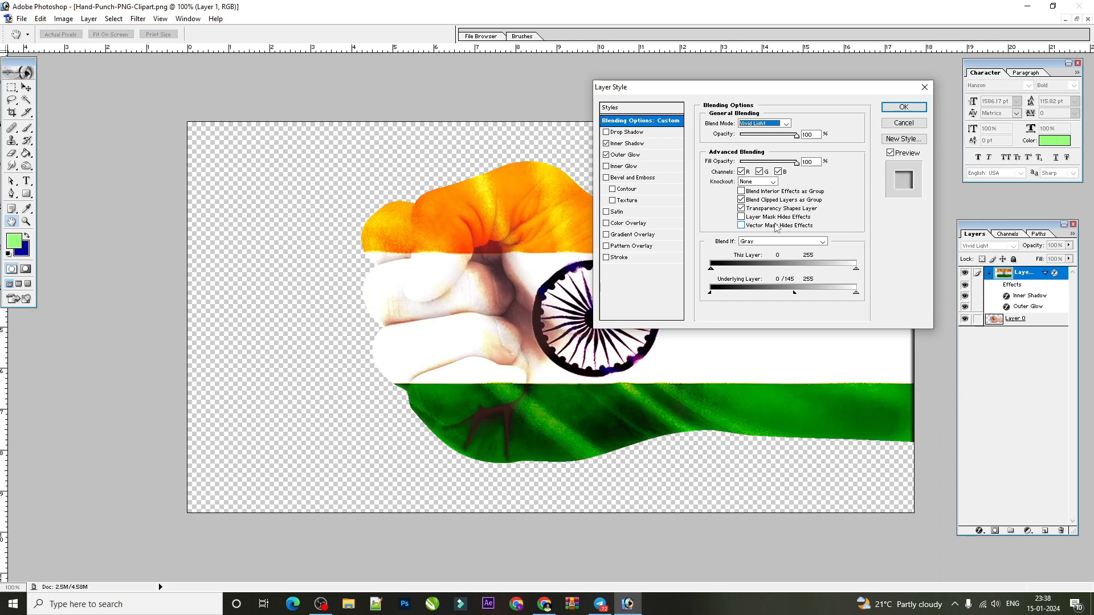
pyautogui.press('v')
pyautogui.press('Return')
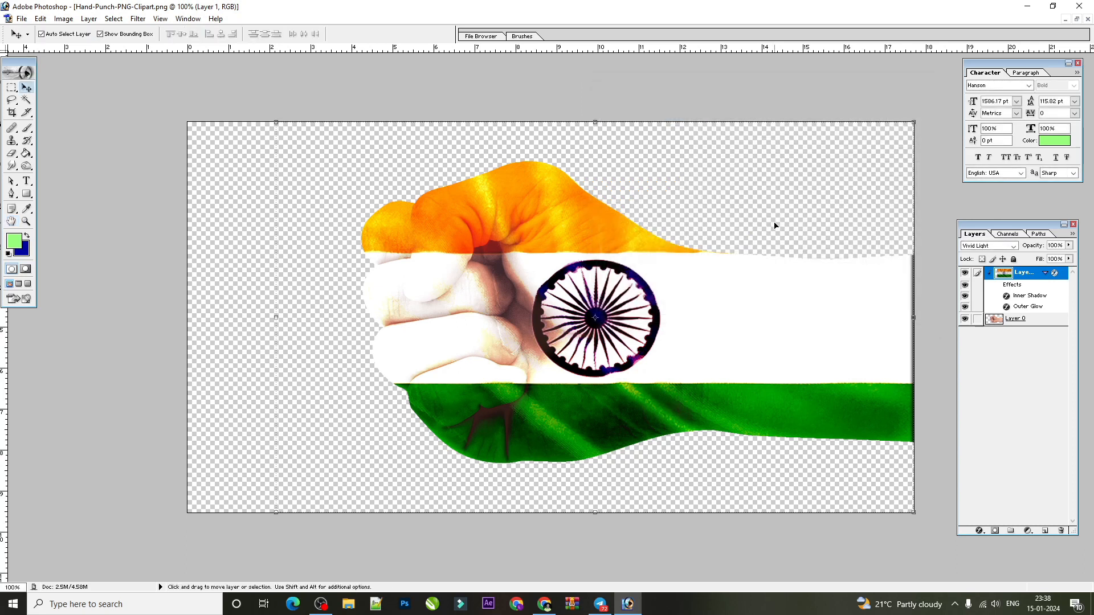
# - Lower the flag layer's opacity to 93%
pyautogui.click(1069, 245)
pyautogui.moveTo(1052, 254); pyautogui.dragTo(1067, 261)
pyautogui.click(758, 269)
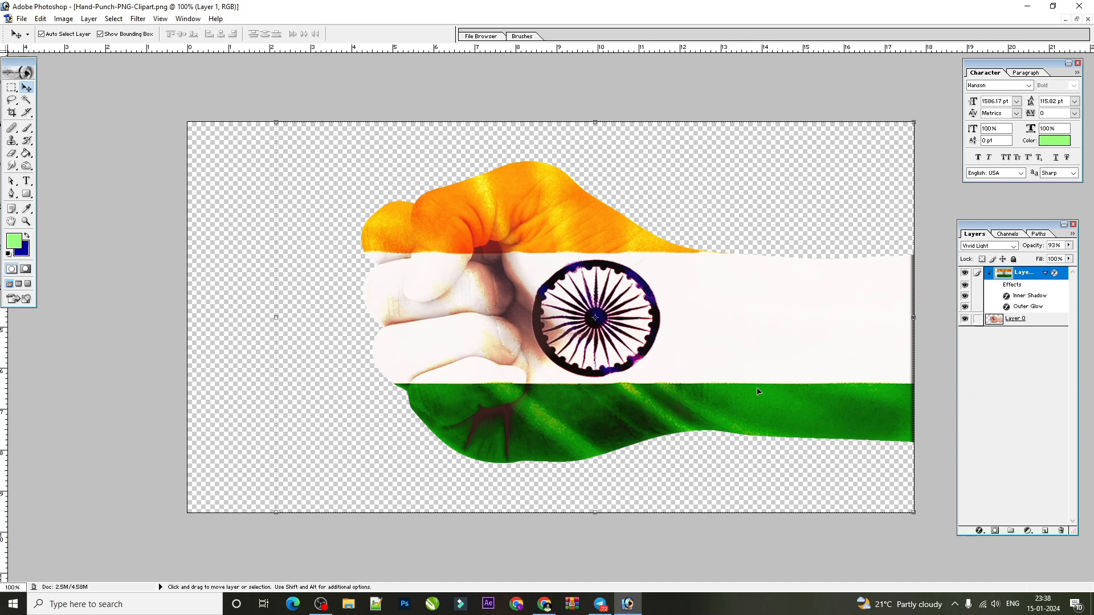
# - Crop the canvas closer around the flag-covered fist, trimming its empty left side and the lower and right edges, and return to the Move tool
pyautogui.click(12, 113)
pyautogui.moveTo(309, 121); pyautogui.dragTo(908, 499)
pyautogui.press('Return')
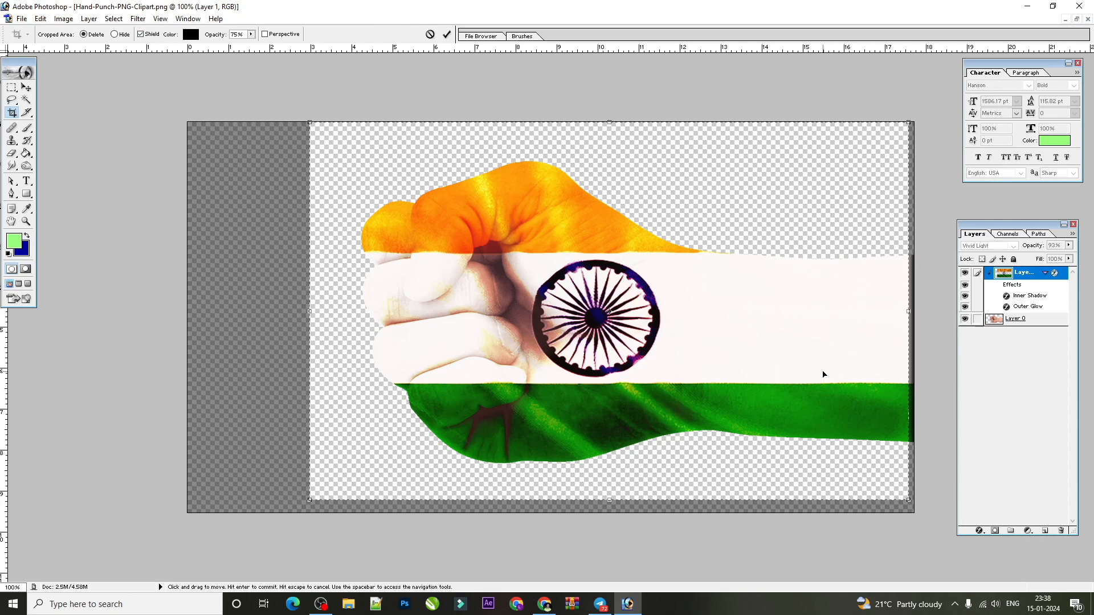
pyautogui.click(27, 88)
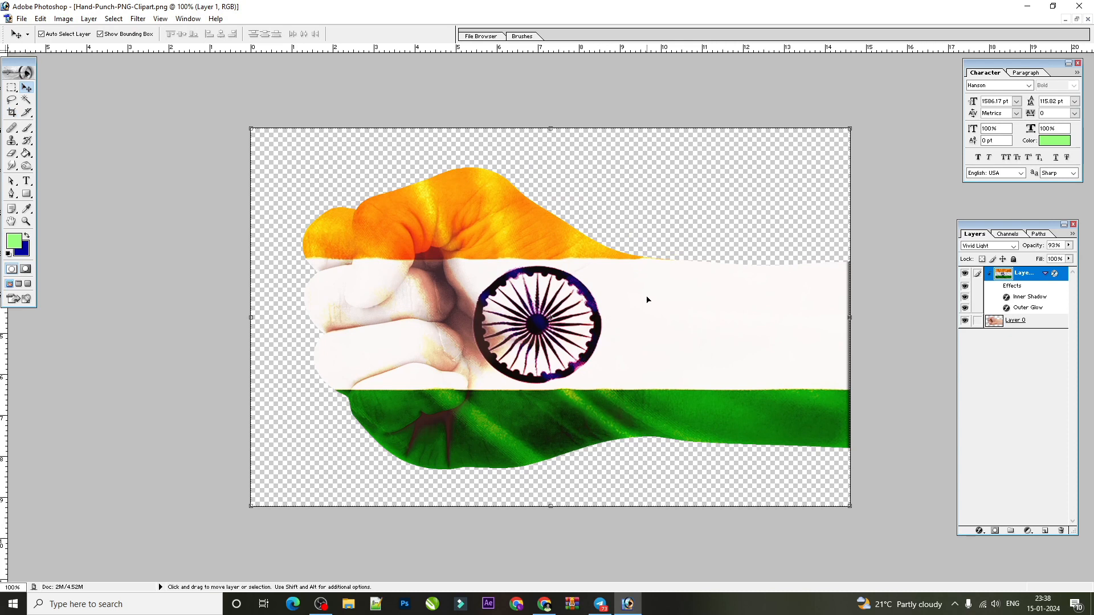
pyautogui.click(980, 531)
pyautogui.click(983, 533)
pyautogui.click(984, 533)
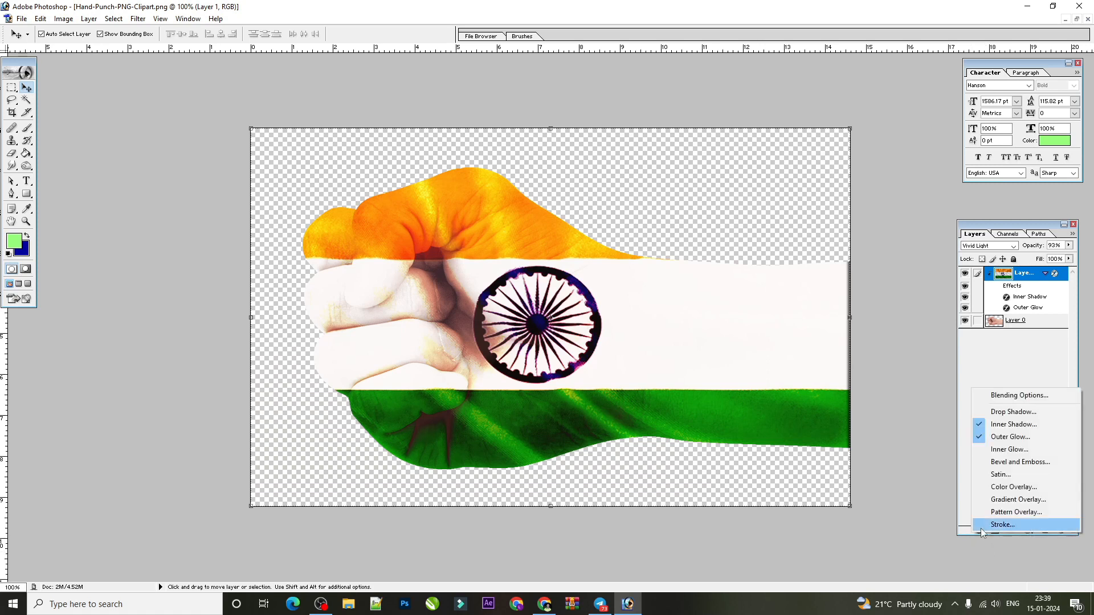
pyautogui.click(748, 276)
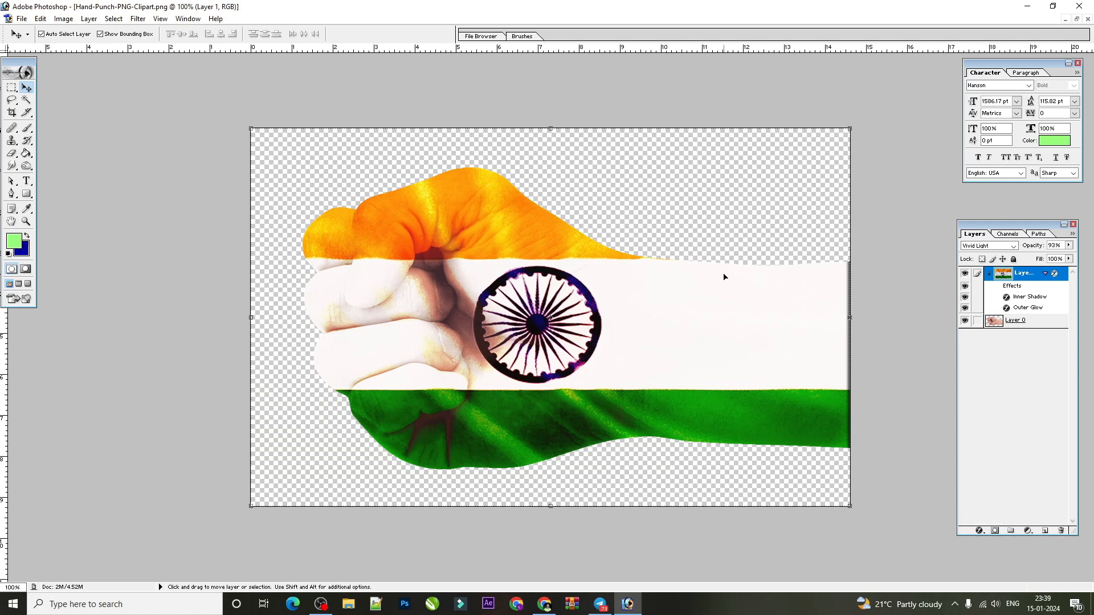
# - Try the Dissolve blend mode on the flag layer, and set the layer's blend mode to Hard Light
pyautogui.click(991, 246)
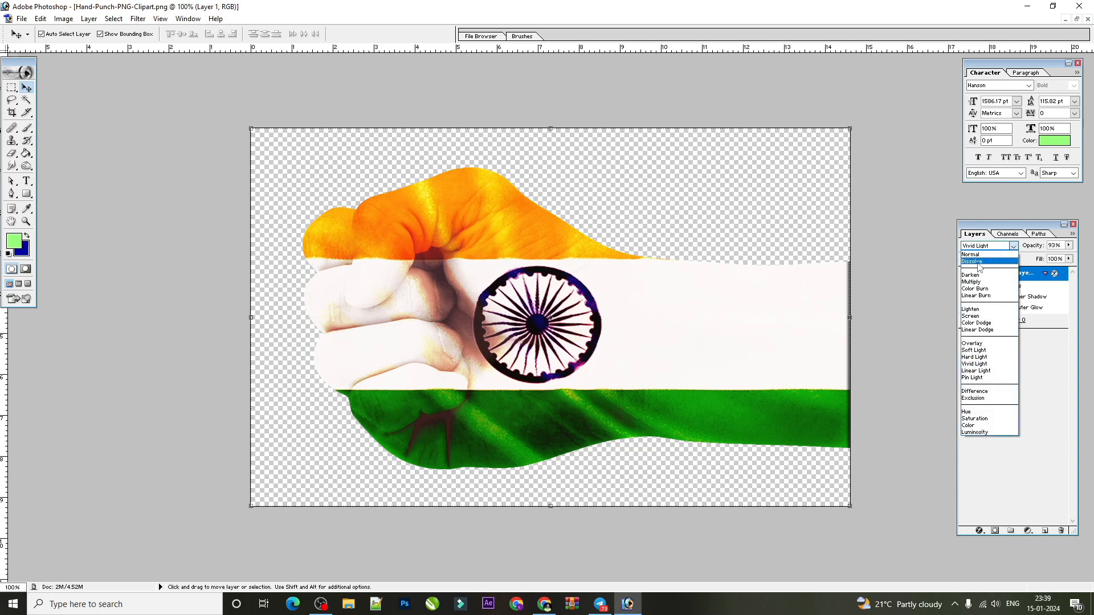
pyautogui.click(978, 262)
pyautogui.click(989, 245)
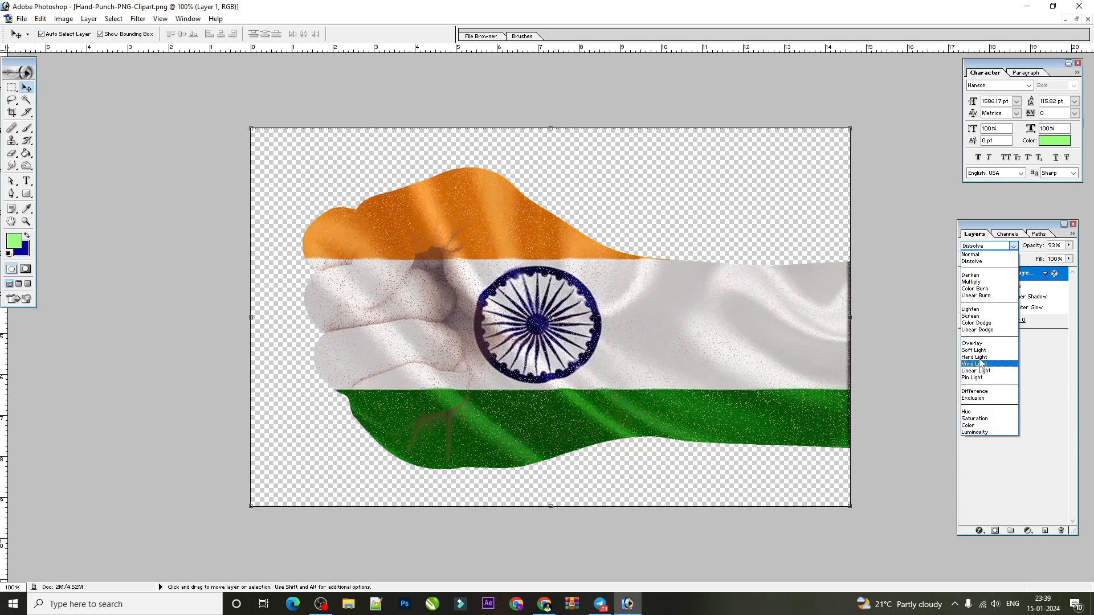
pyautogui.click(976, 357)
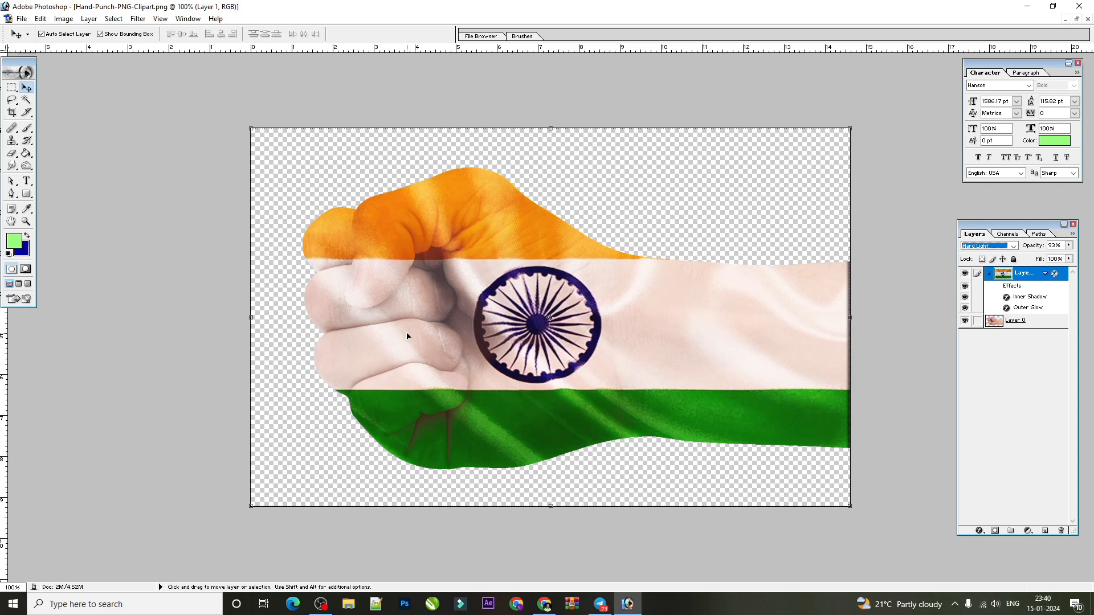
# - Switch to the red cloth document and review the Love text layer's Blend If settings in its blending options, closing them without changes
pyautogui.click(1076, 20)
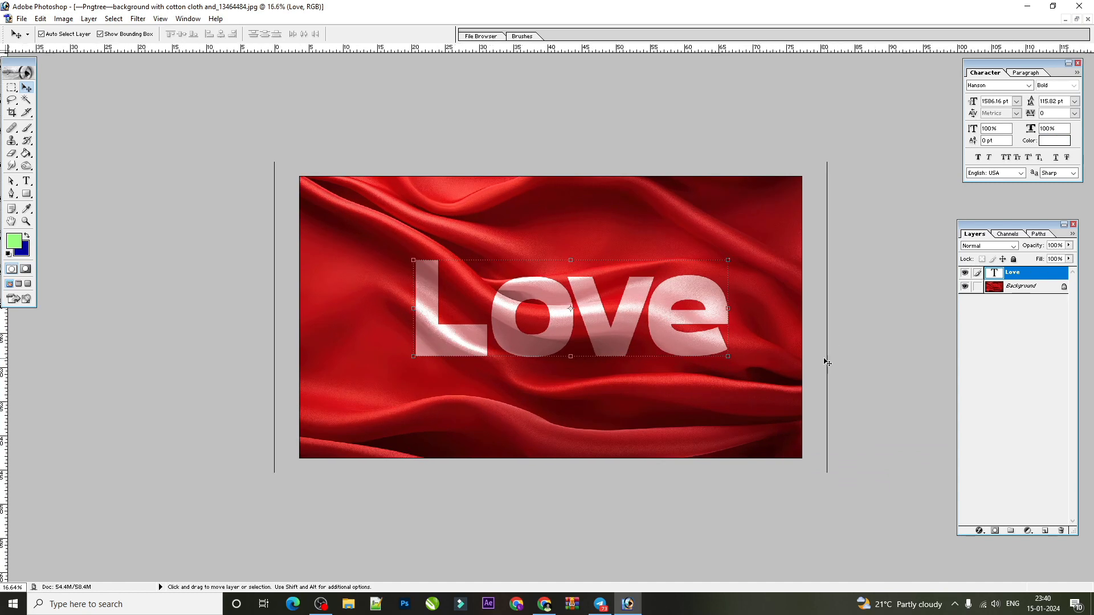
pyautogui.scroll(1, 826, 362)
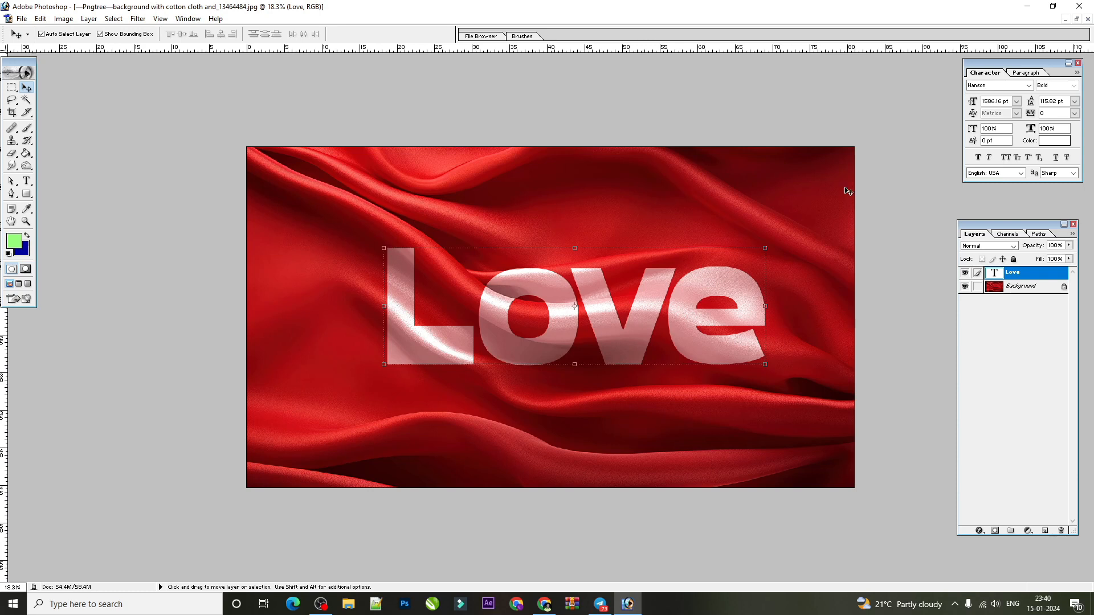
pyautogui.click(980, 531)
pyautogui.click(1019, 388)
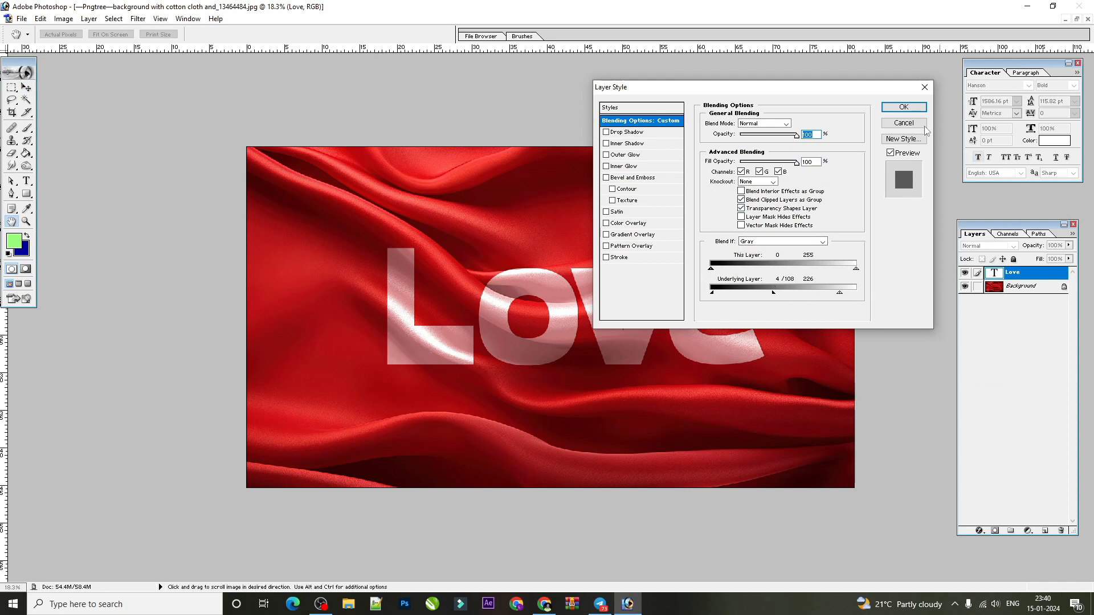
pyautogui.click(925, 87)
pyautogui.press('v')
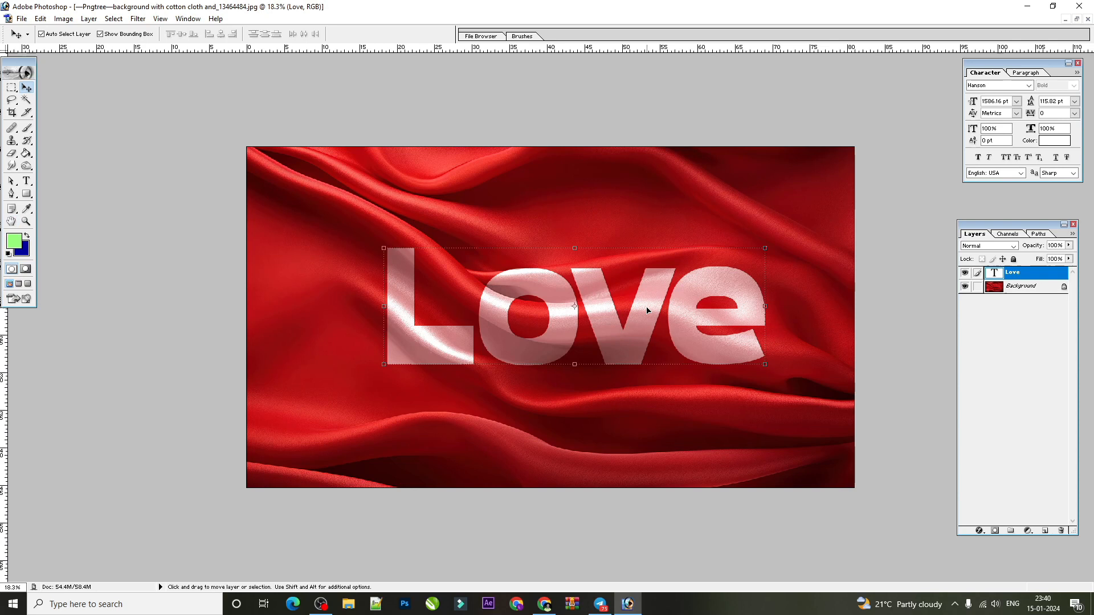